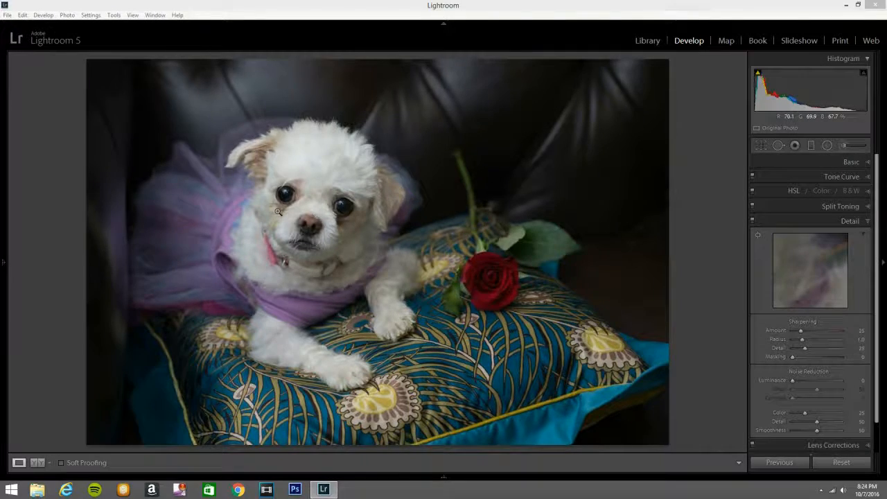
left_click(283, 213)
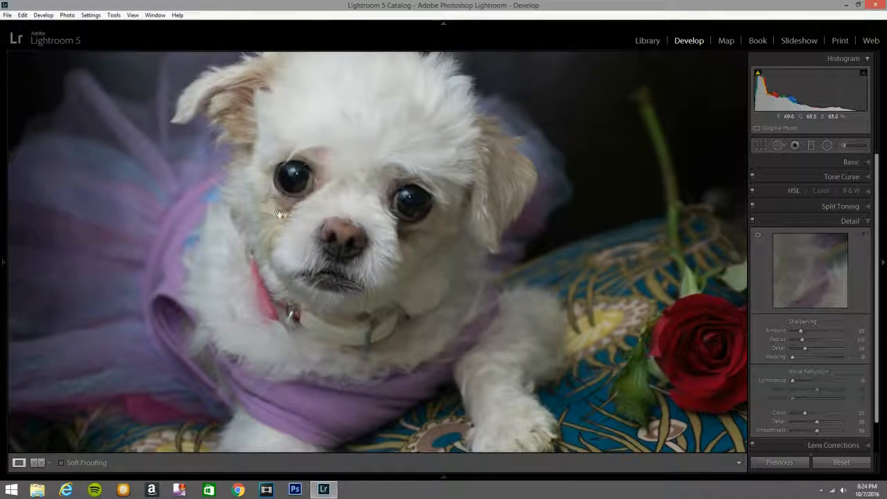
left_click(303, 197)
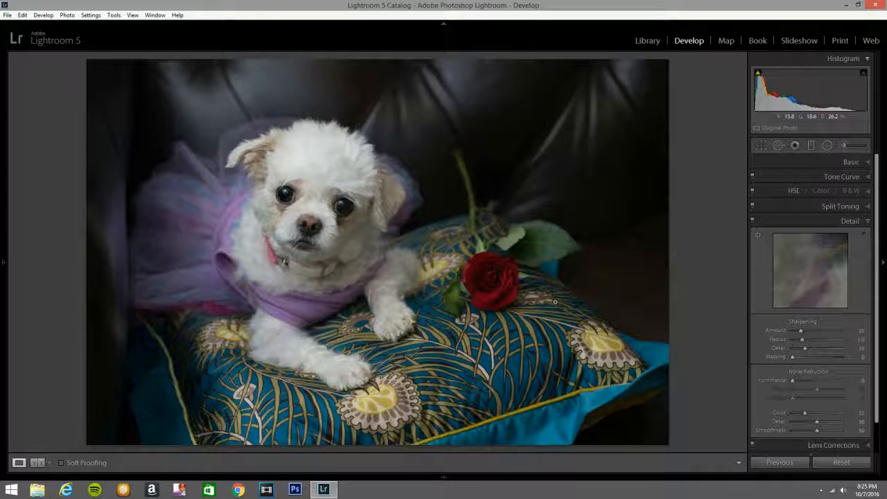
- Correct the photo's lens distortion by enabling profile corrections and chromatic aberration removal, and level it with Auto Upright
left_click(861, 221)
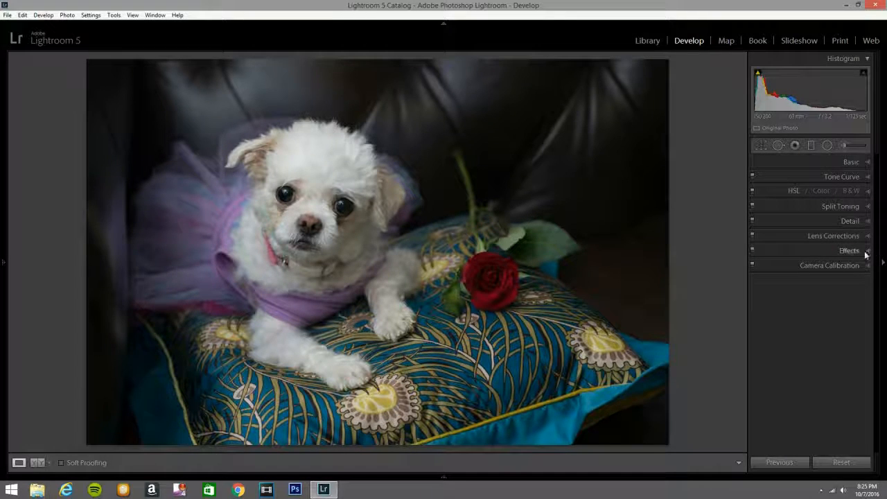
left_click(865, 254)
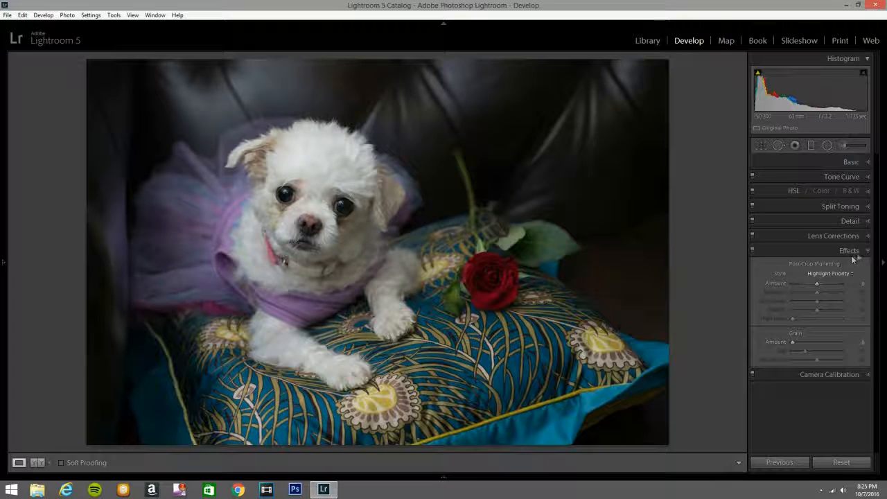
left_click(868, 238)
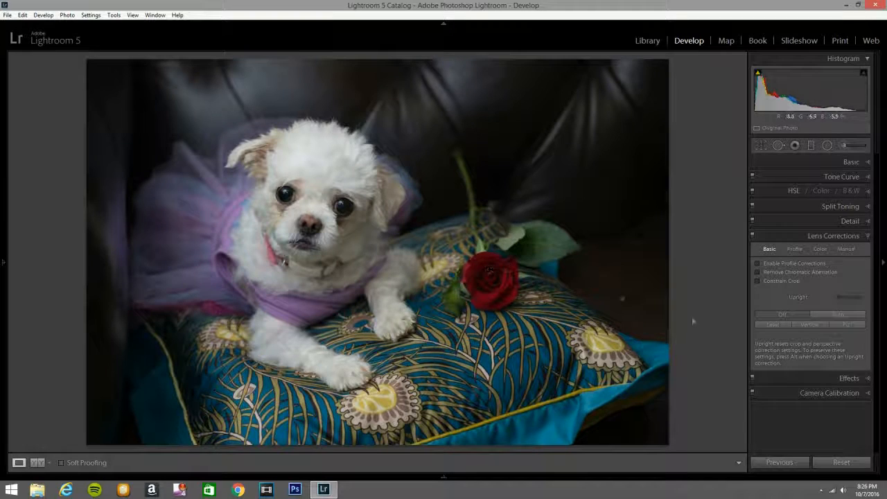
left_click(757, 264)
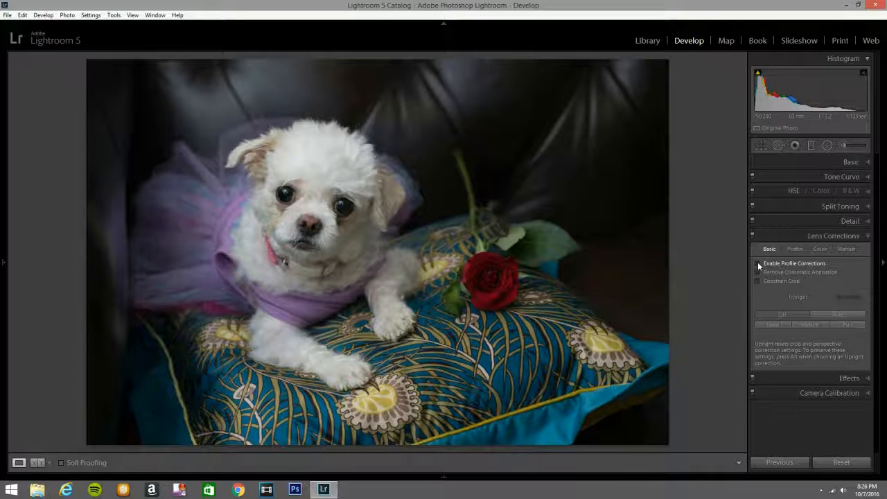
left_click(758, 263)
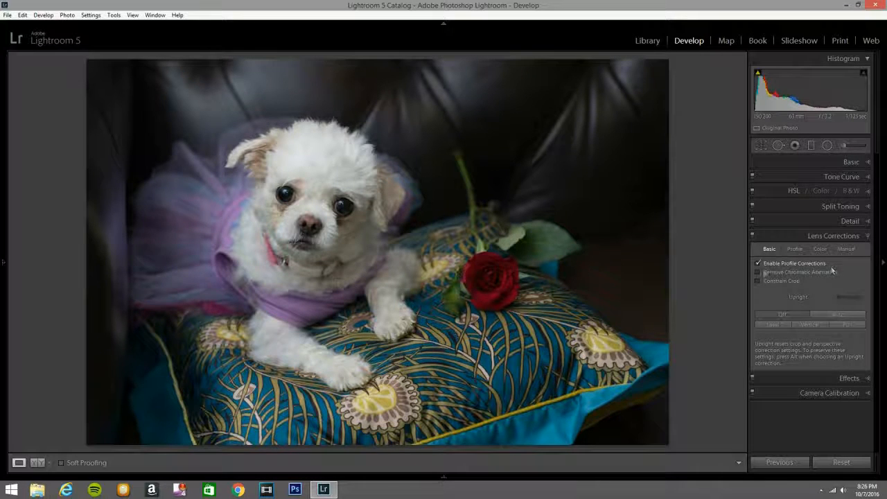
left_click(758, 273)
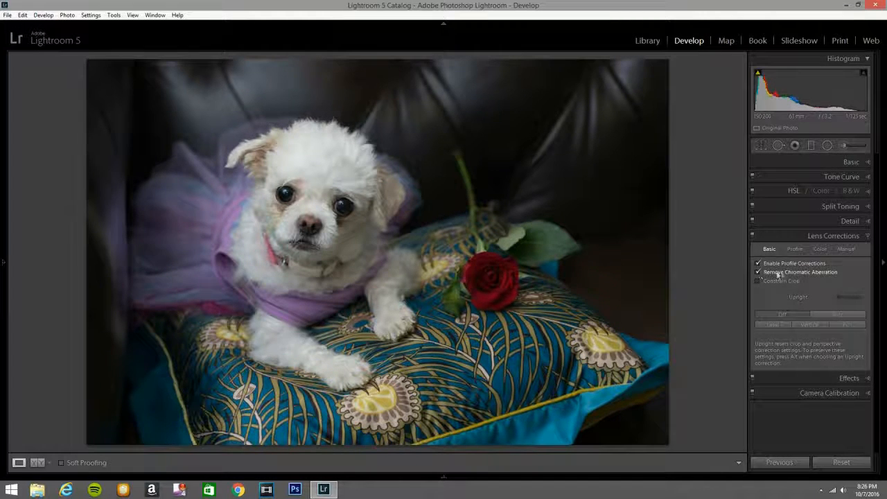
left_click(845, 316)
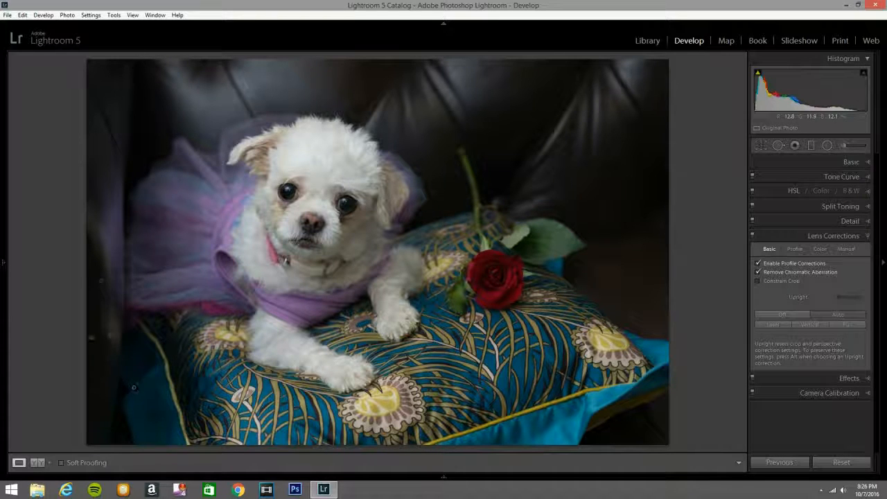
- Shift the photo downward inside the crop frame to keep more background above the dog, and apply the crop
left_click(761, 147)
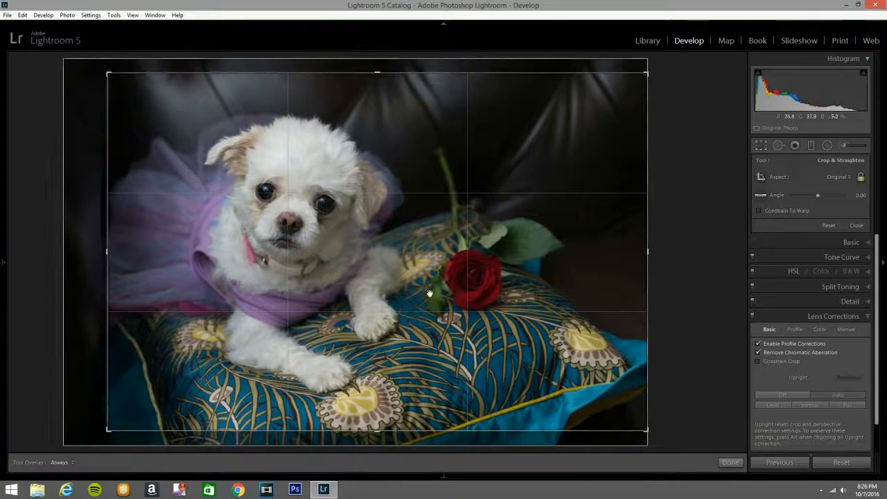
left_click_drag(436, 295, 437, 309)
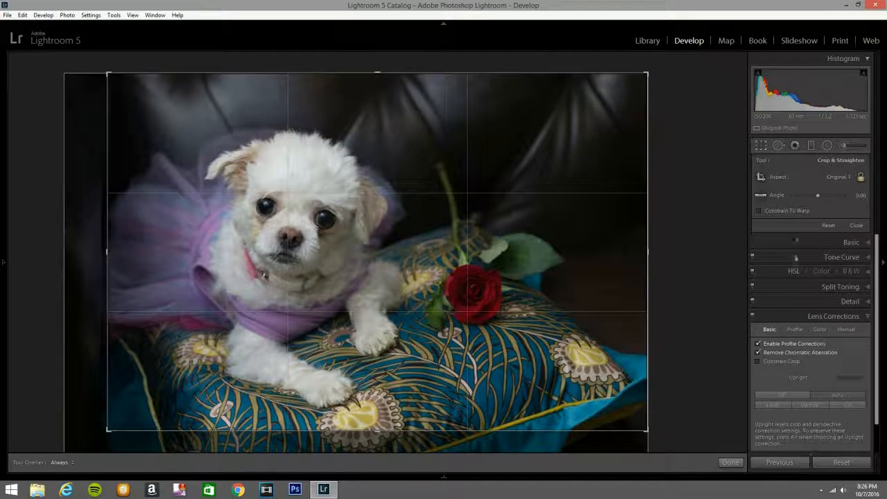
left_click(762, 146)
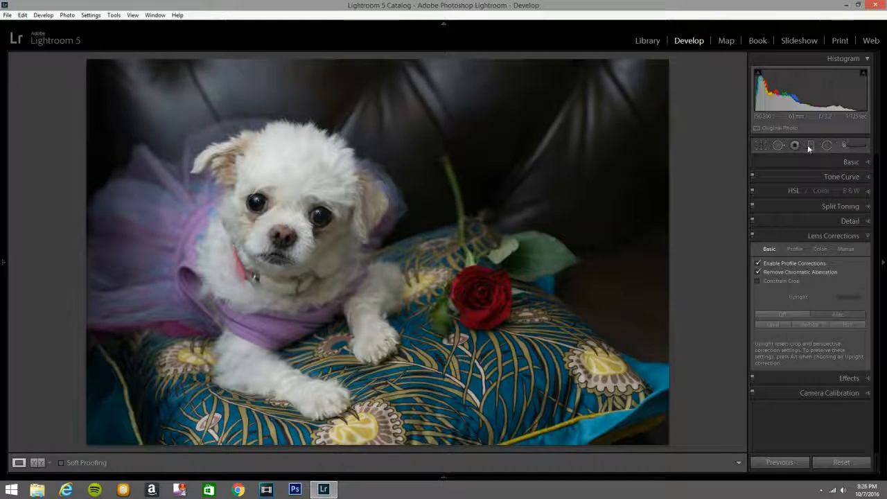
- Heal the stained fur below the dog's left-hand eye with a size 53 brush, sampling white fur above the other eye
left_click(250, 218)
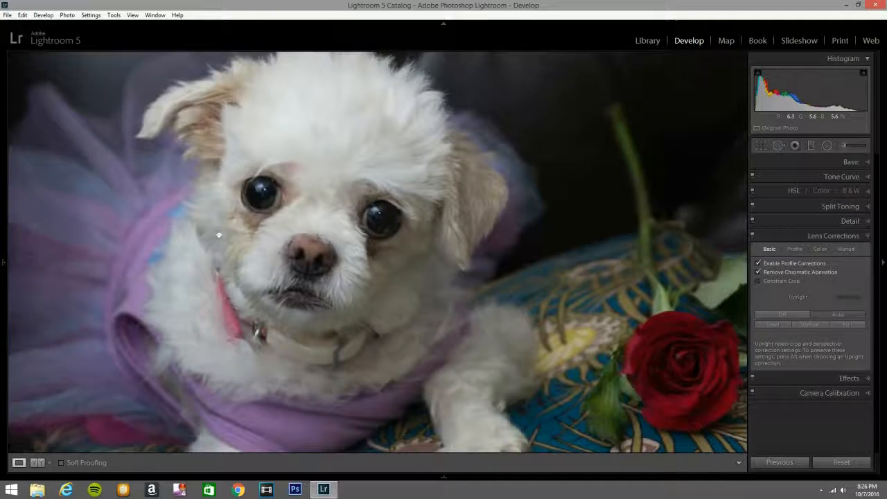
left_click(778, 146)
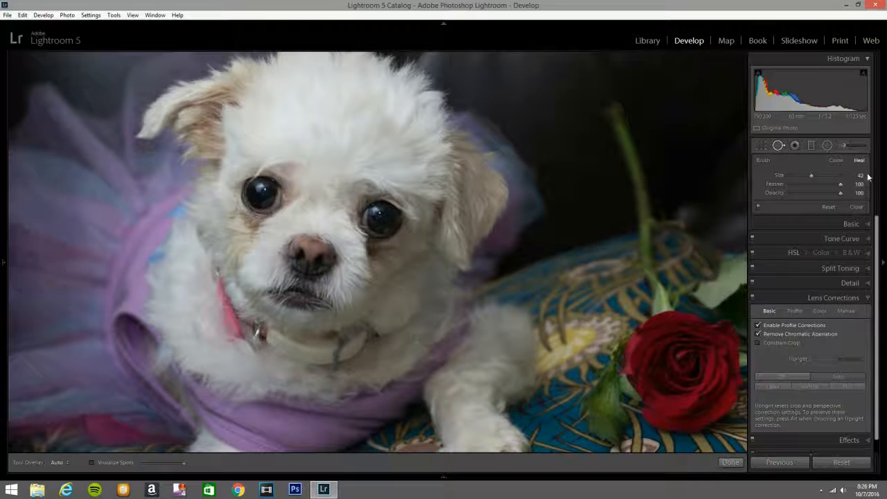
scroll(717, 164, "up", 4)
mouse_move(219, 204)
left_mouse_down()
mouse_move(255, 226)
mouse_move(234, 266)
mouse_move(220, 213)
mouse_move(238, 228)
mouse_move(236, 201)
mouse_move(234, 211)
mouse_move(255, 230)
left_mouse_up()
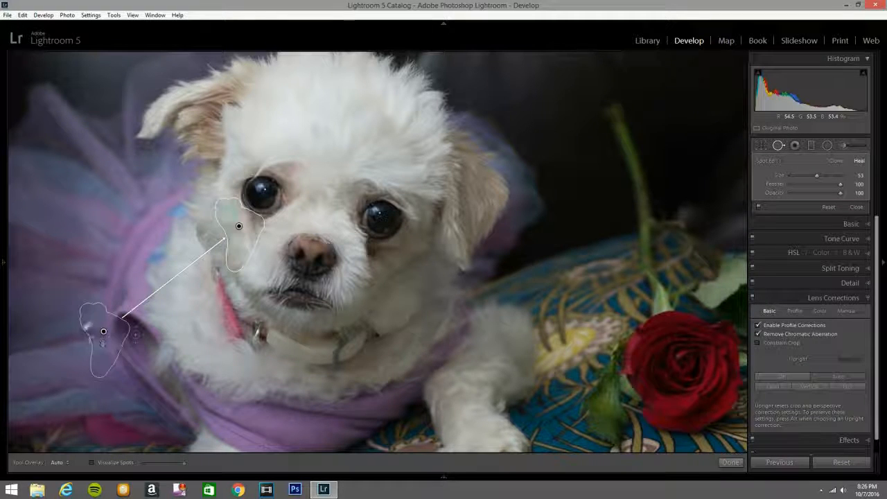
left_click_drag(101, 332, 188, 299)
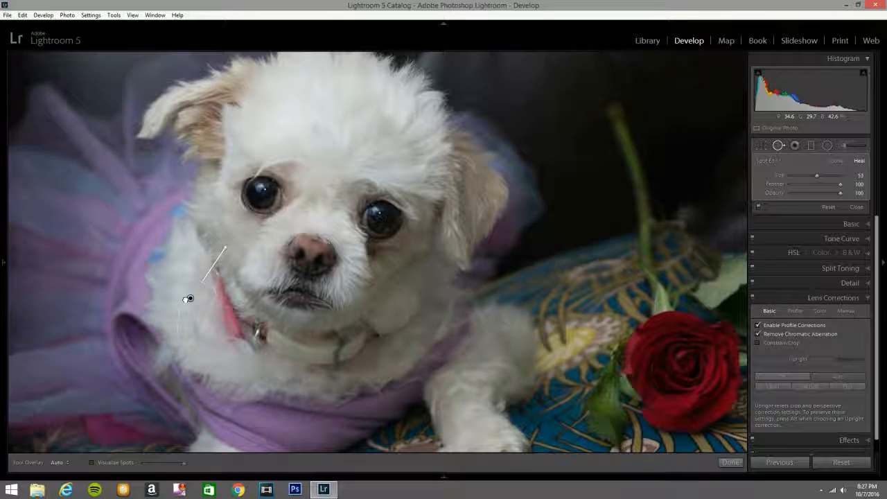
mouse_move(307, 105)
left_mouse_down()
mouse_move(372, 143)
mouse_move(353, 108)
mouse_move(423, 155)
left_mouse_up()
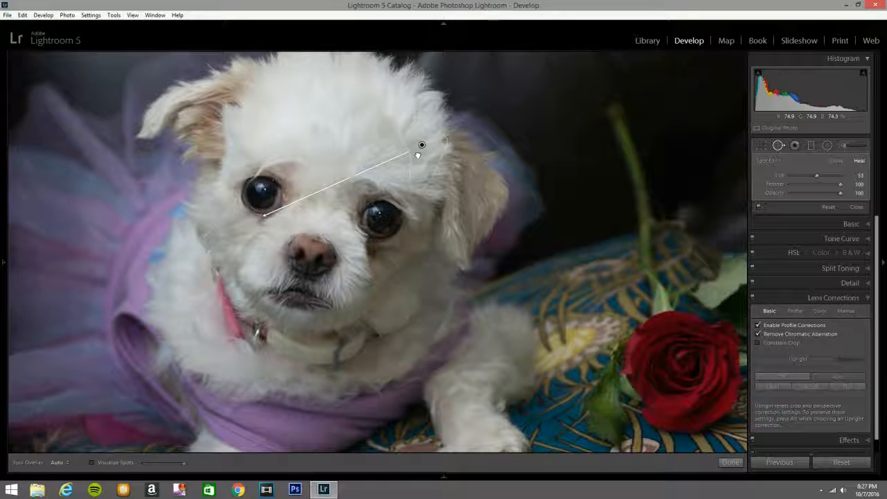
left_click_drag(411, 155, 392, 155)
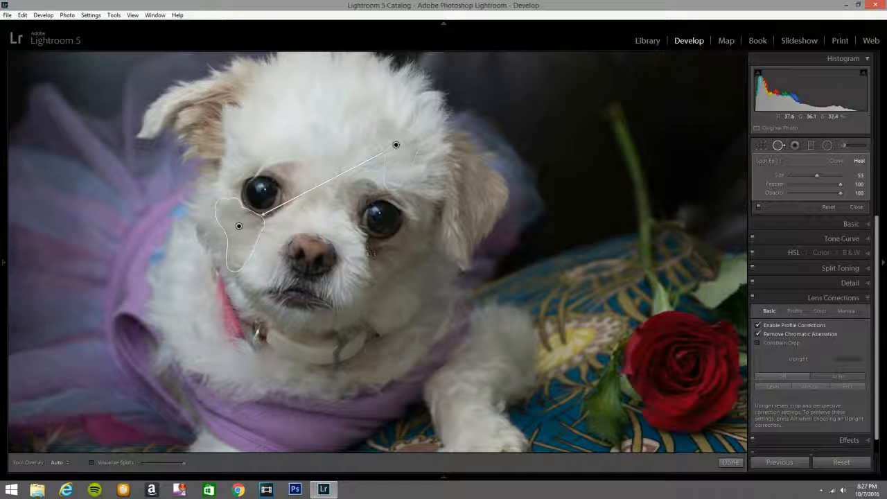
- Heal the stain under the dog's right-hand eye at size 41, sampling the white forehead fur, and finish spot removal
mouse_move(369, 244)
left_mouse_down()
mouse_move(371, 257)
mouse_move(396, 251)
left_mouse_up()
mouse_move(466, 251)
left_mouse_down()
mouse_move(406, 212)
mouse_move(401, 155)
left_mouse_up()
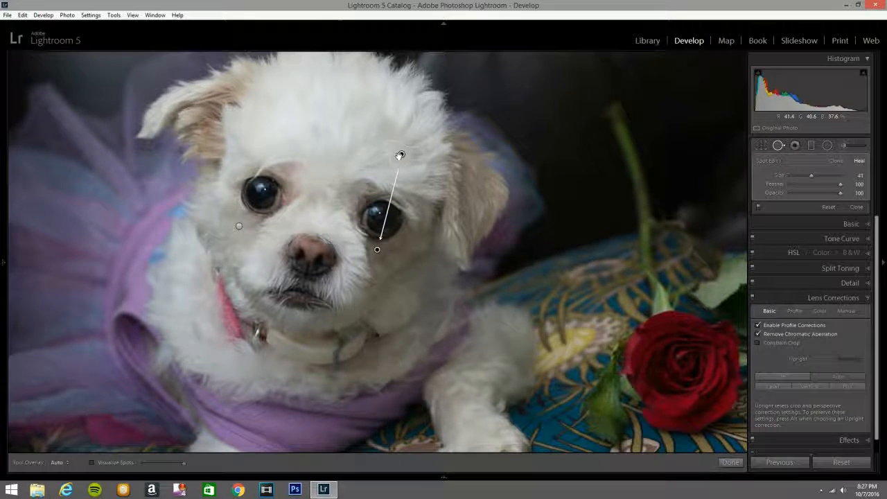
left_click(778, 145)
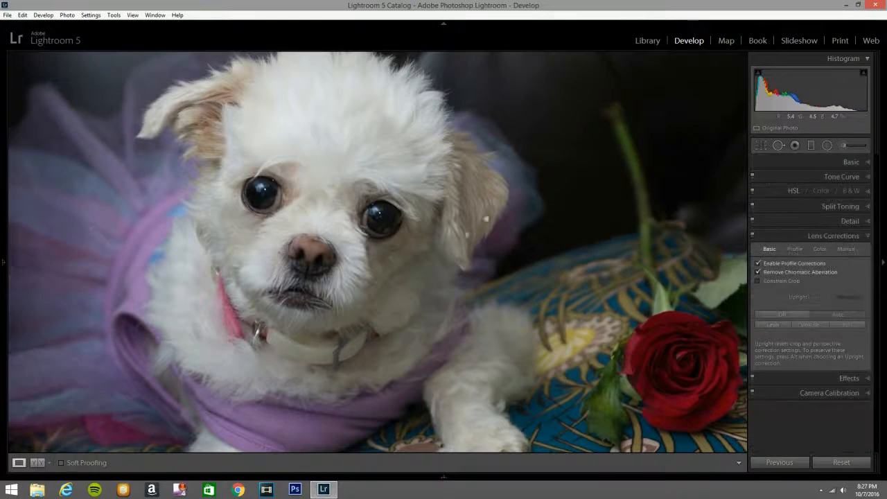
left_click(342, 275)
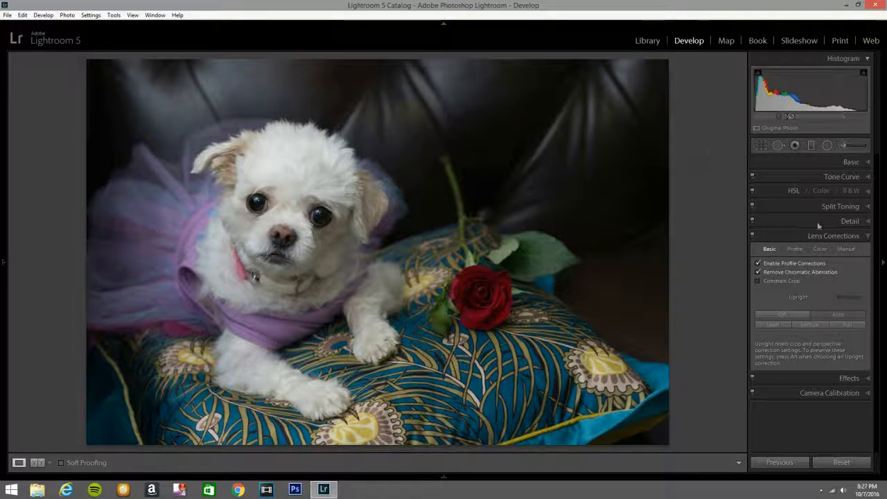
- Set the photo's Highlights to -32, Shadows to +38, Whites to +9, Blacks to -4, Clarity to +15 and Saturation to -4
left_click(864, 165)
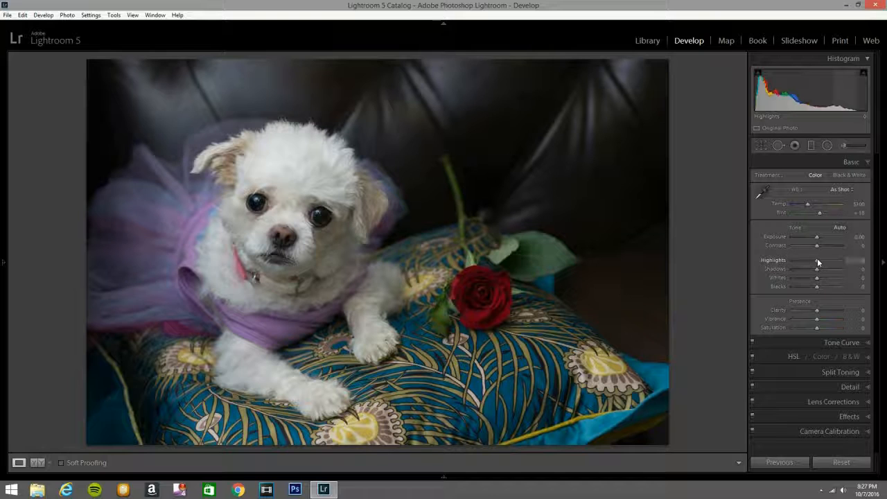
left_click_drag(818, 262, 809, 261)
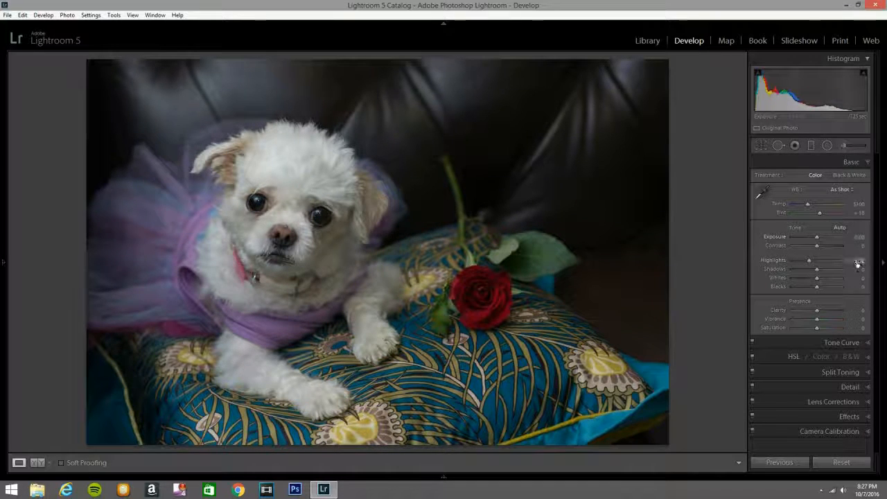
left_click_drag(817, 269, 826, 272)
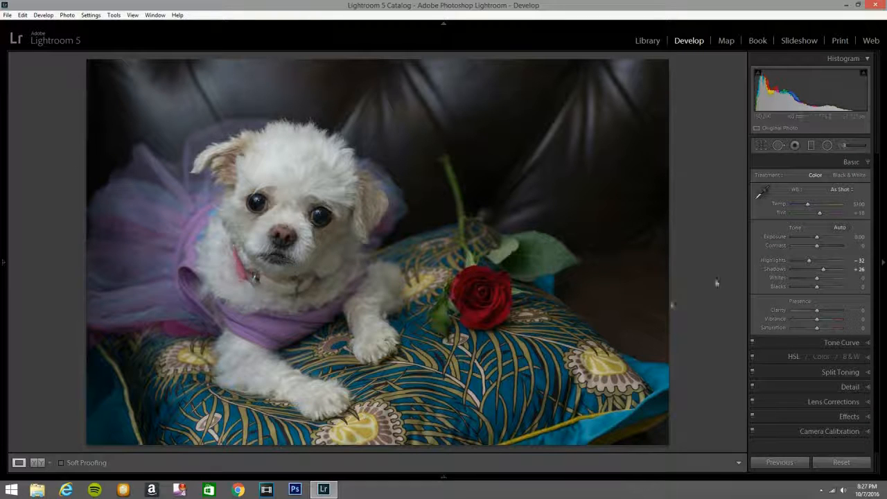
left_click_drag(825, 274, 827, 271)
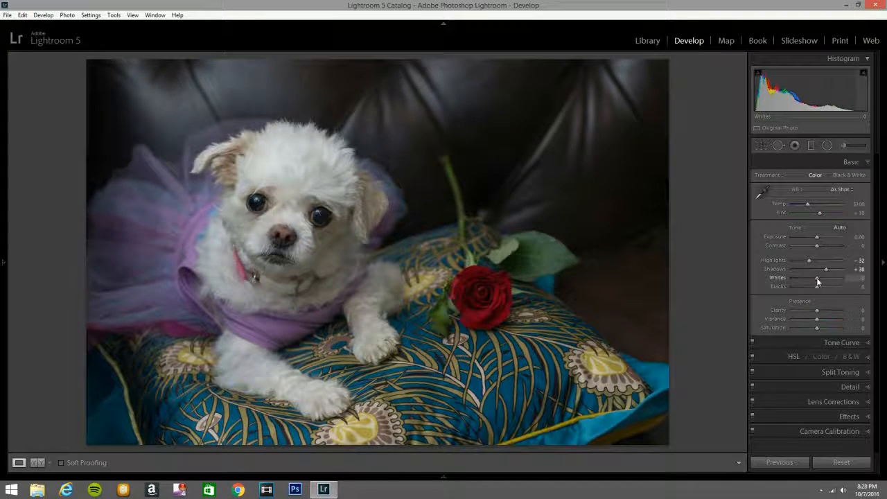
left_click_drag(820, 280, 816, 286)
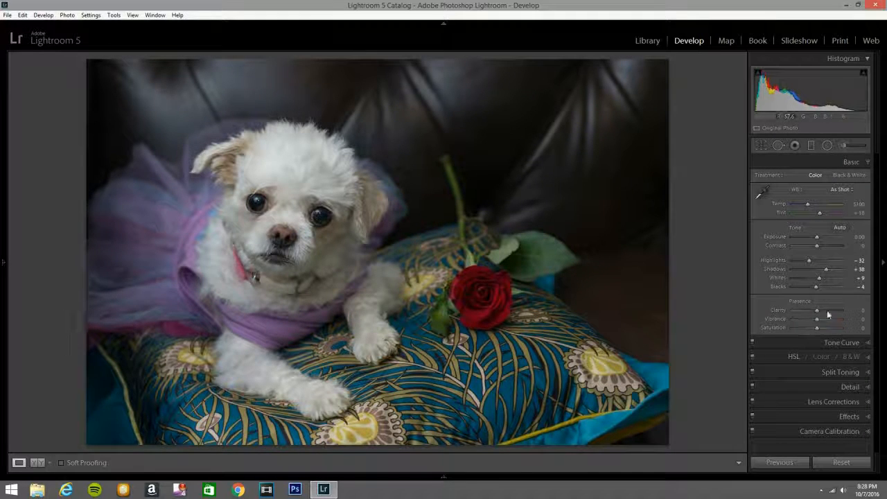
left_click_drag(820, 311, 824, 311)
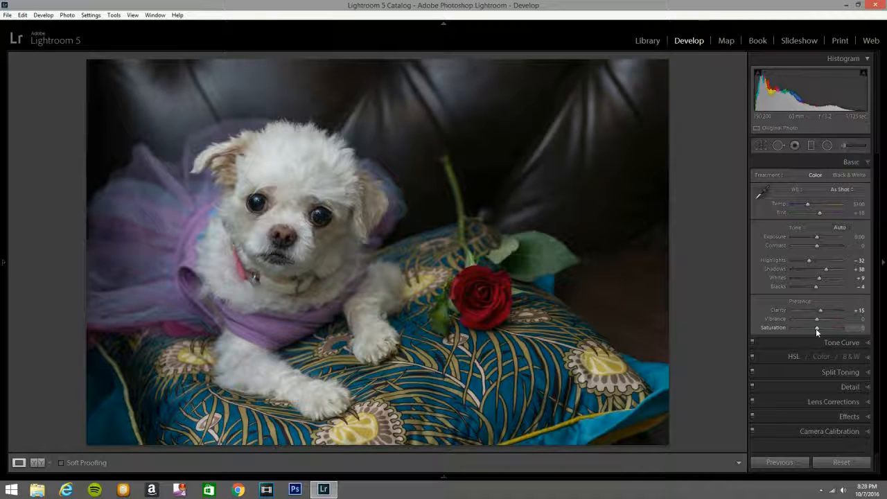
left_click_drag(816, 329, 815, 327)
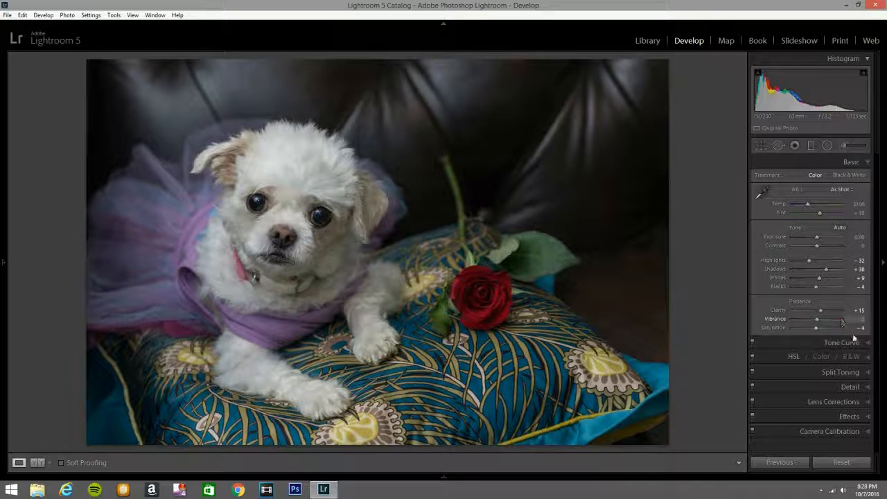
- Sharpen the photo with Amount 50, Radius 0.8, Detail 40 and Masking 67
left_click(866, 394)
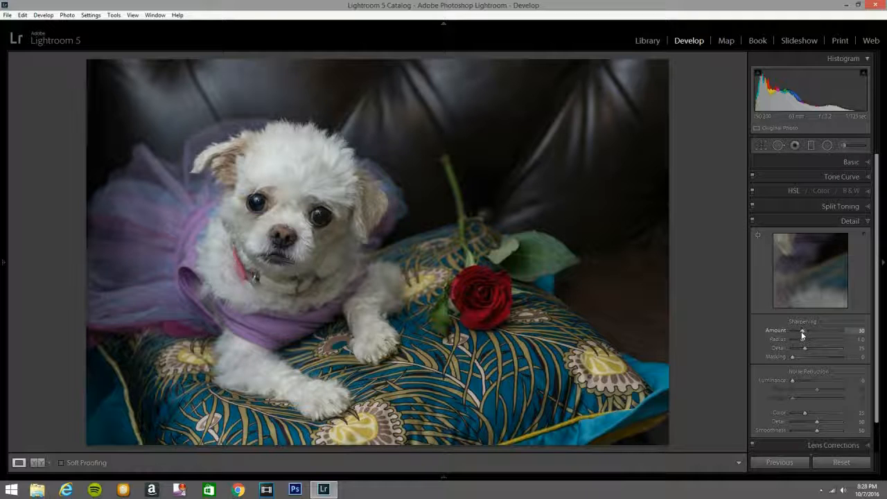
key("Up")
key("Up")
key("Down")
left_click_drag(793, 357, 825, 358)
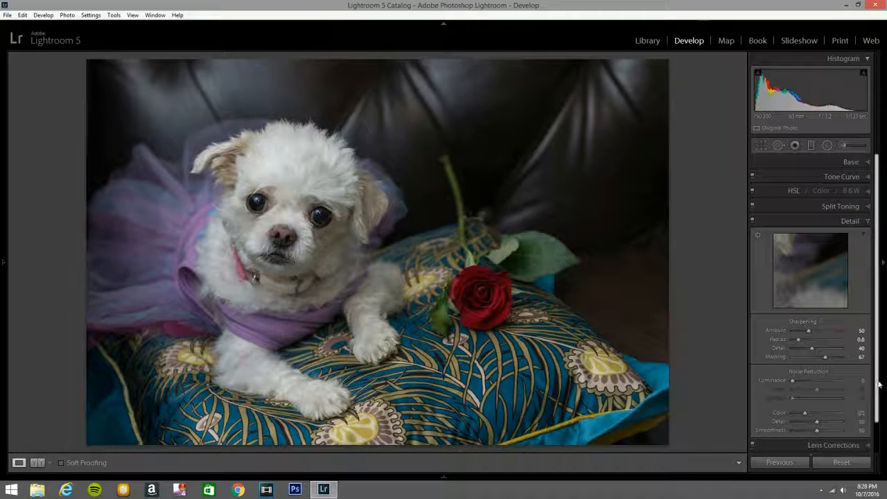
left_click(847, 221)
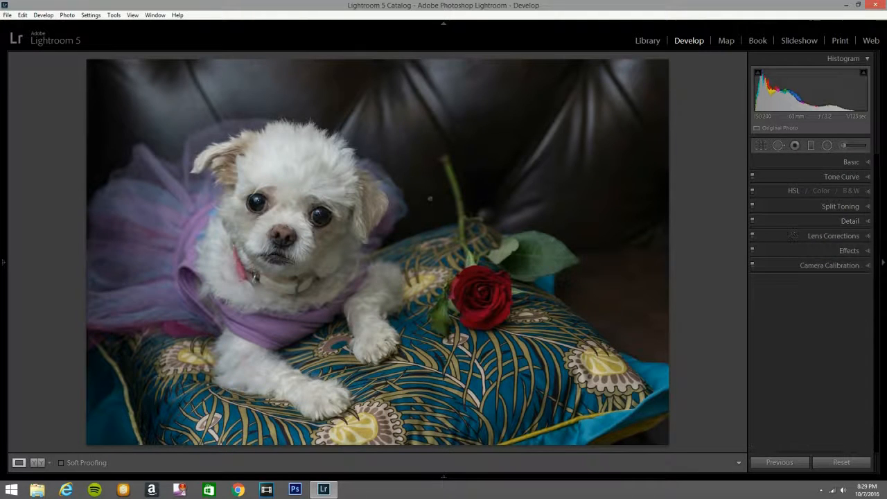
- Set up an Adjustment Brush with Exposure 0.23 and size 7.0, and brush over the dog's face to brighten its fur
left_click(854, 158)
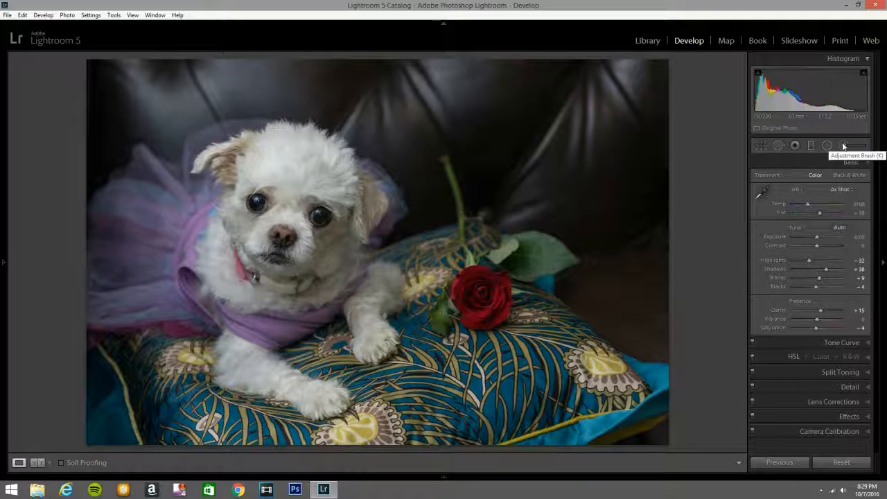
left_click(844, 147)
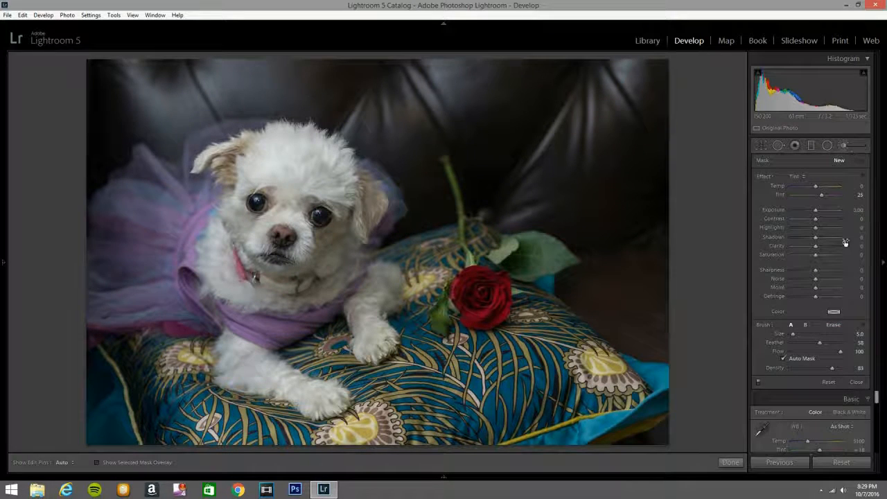
left_click_drag(816, 210, 818, 210)
scroll(287, 202, "down", 3)
key("h")
scroll(284, 204, "up", 5)
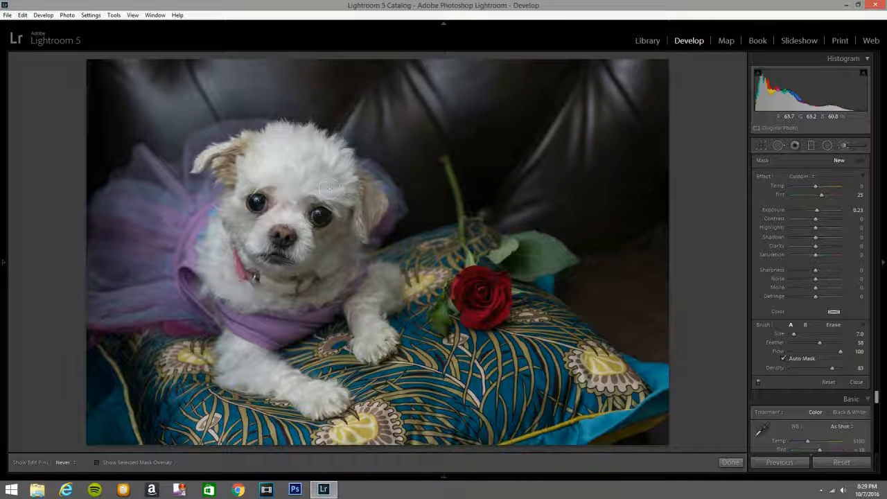
key("h")
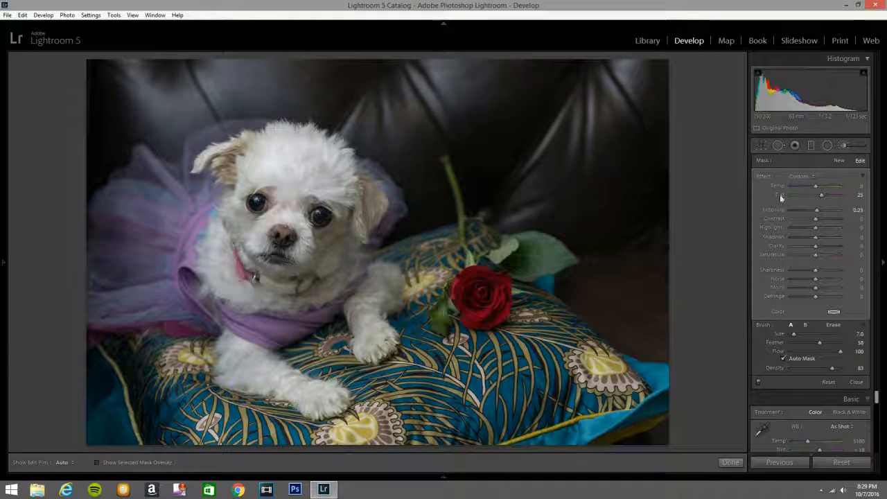
- Switch the face brush adjustment to the Exposure effect preset and set its Exposure to 0.23
left_click(798, 177)
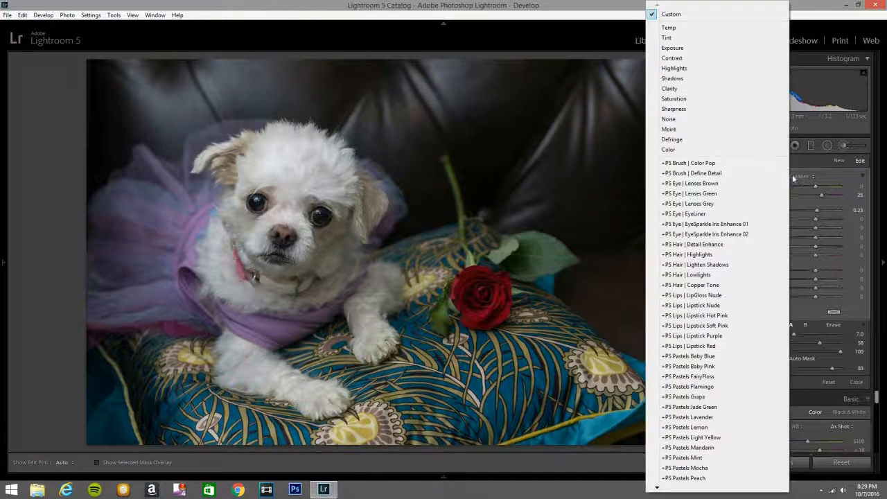
left_click(692, 49)
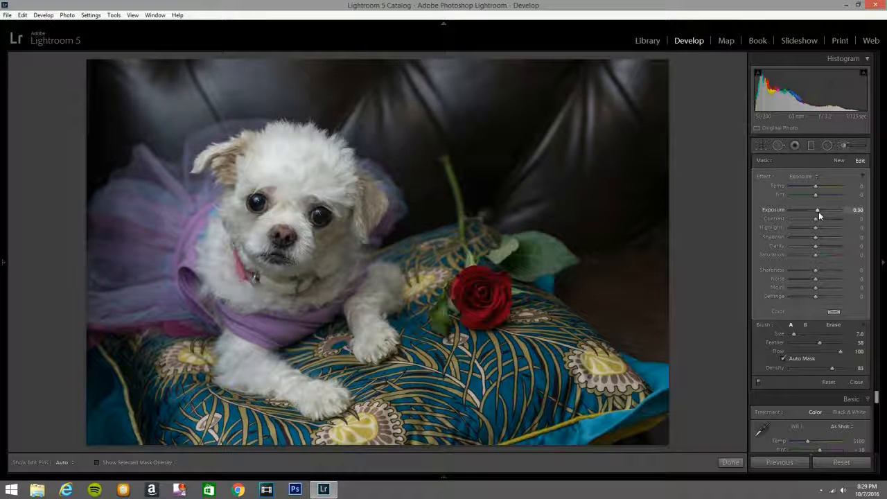
left_click_drag(818, 210, 817, 209)
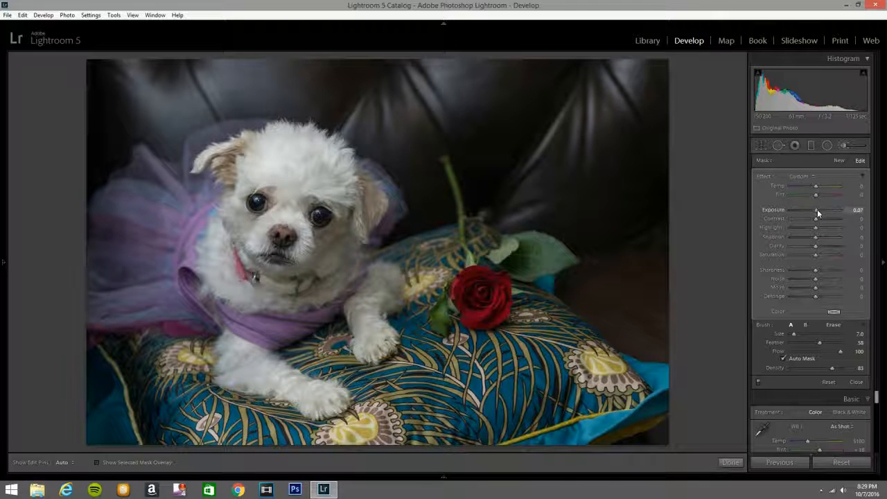
key("h")
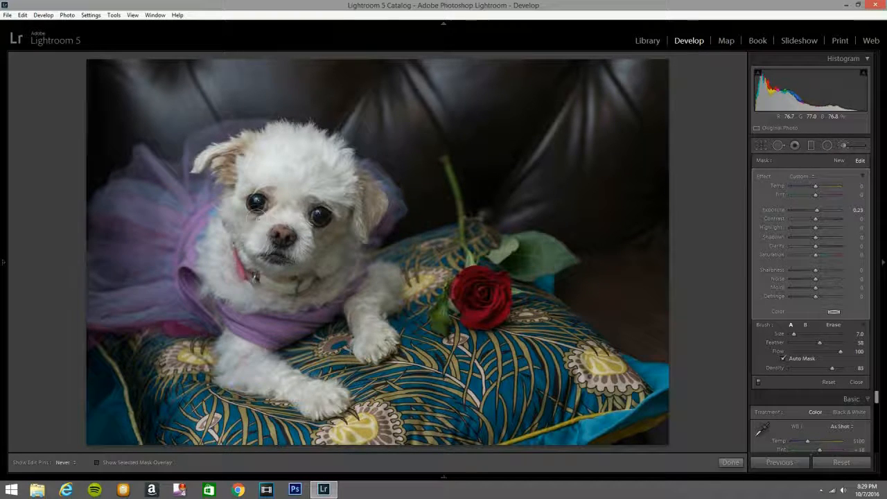
- Continue the brightening brush over the fur under the right-hand eye, the chest and the front legs
mouse_move(323, 215)
left_mouse_down()
mouse_move(322, 237)
mouse_move(335, 223)
mouse_move(371, 220)
mouse_move(347, 240)
mouse_move(328, 226)
mouse_move(314, 274)
mouse_move(305, 270)
mouse_move(314, 215)
left_mouse_up()
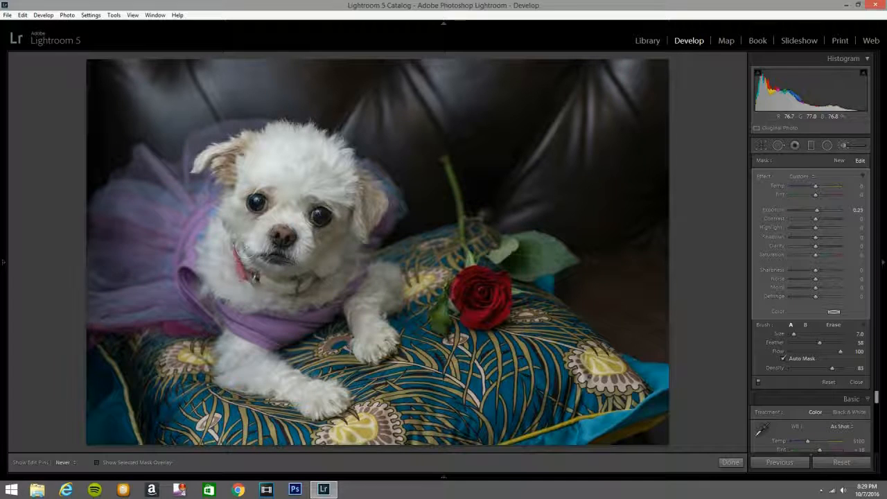
mouse_move(253, 275)
left_mouse_down()
mouse_move(280, 293)
mouse_move(305, 277)
mouse_move(341, 289)
mouse_move(311, 292)
mouse_move(375, 305)
mouse_move(379, 298)
left_mouse_up()
key("h")
key("h")
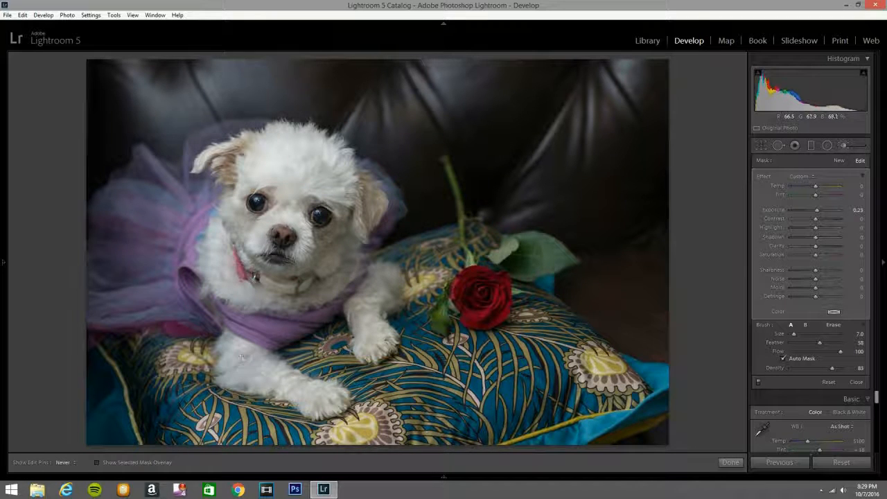
left_click_drag(302, 388, 316, 400)
key("h")
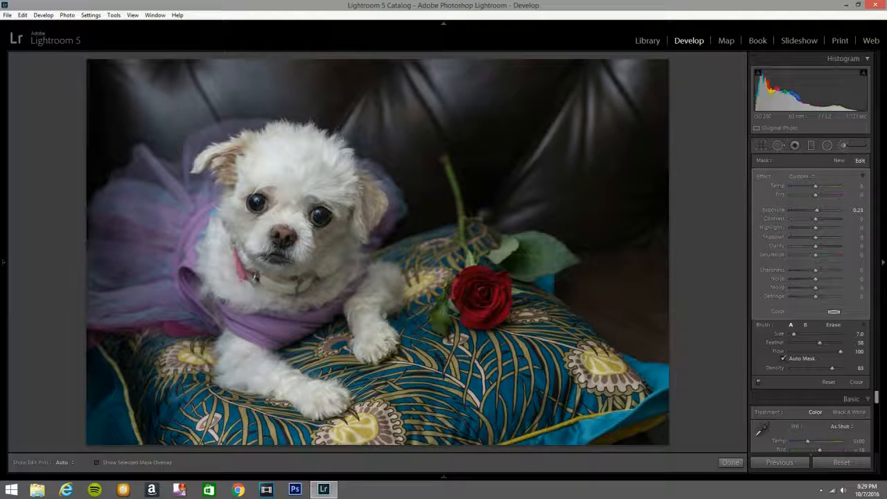
- Add a new brush adjustment with Tint 25 and Exposure 0.23 over the fur from below the left-hand eye to the nose bridge
left_click(843, 146)
left_click(840, 146)
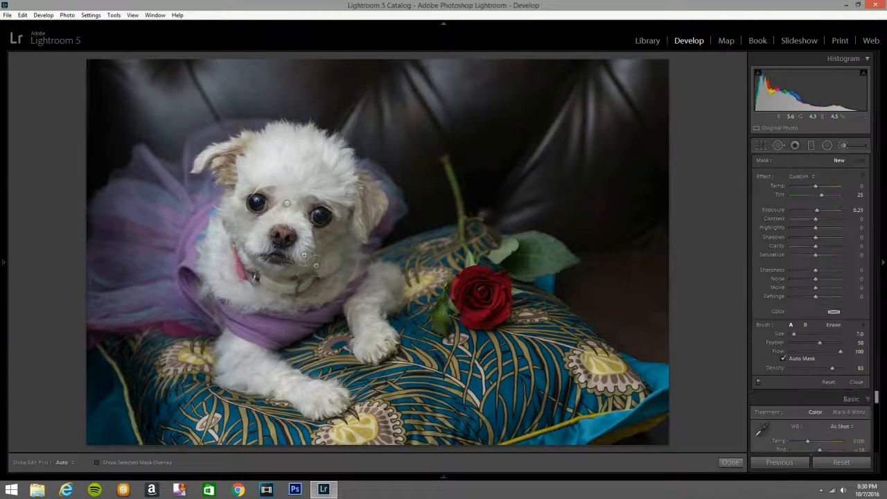
key("h")
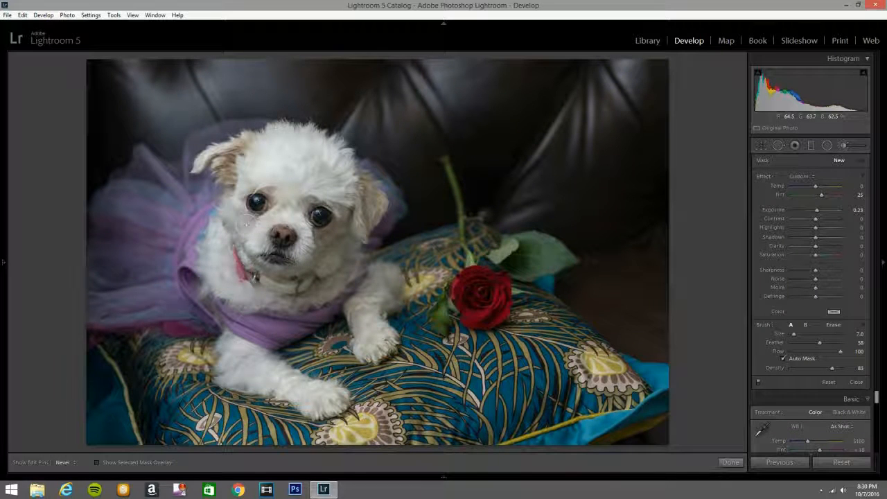
mouse_move(252, 220)
left_mouse_down()
mouse_move(298, 237)
mouse_move(349, 219)
mouse_move(333, 216)
mouse_move(323, 262)
mouse_move(318, 229)
mouse_move(269, 262)
mouse_move(281, 215)
left_mouse_up()
key("h")
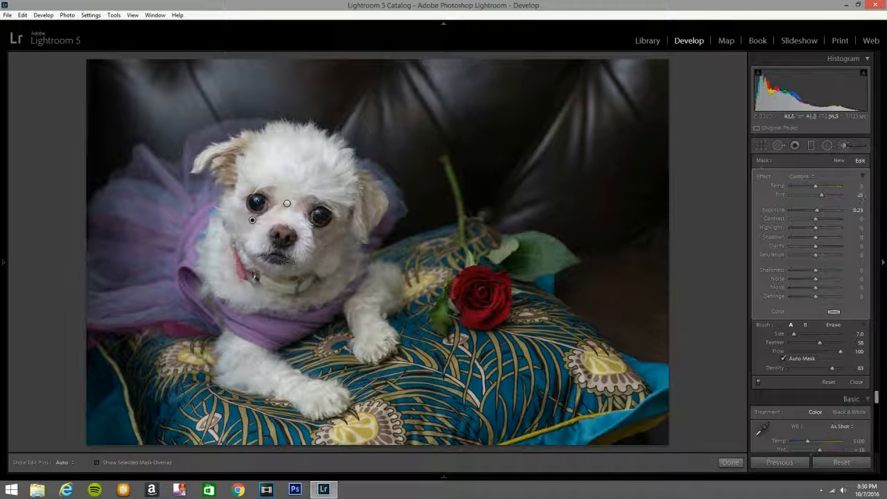
left_click(843, 146)
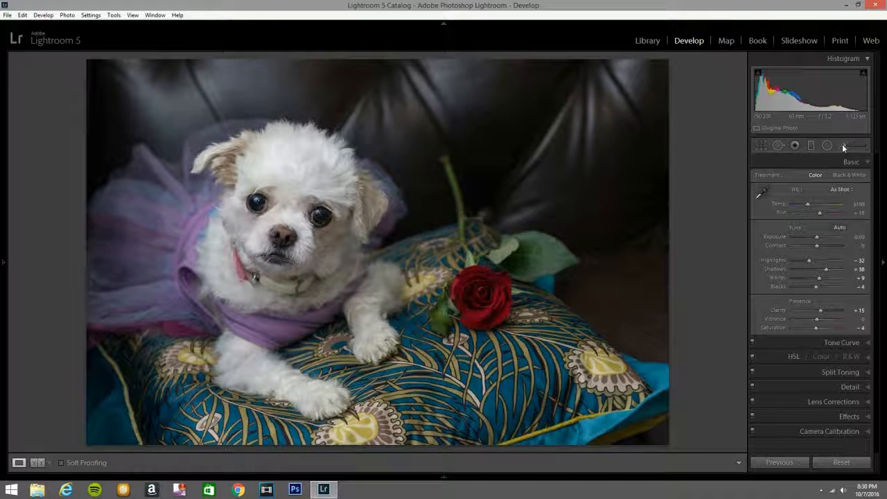
- Start another brush adjustment on the dark leather background at size 11.0, using the Exposure effect preset at 0.30
left_click(843, 144)
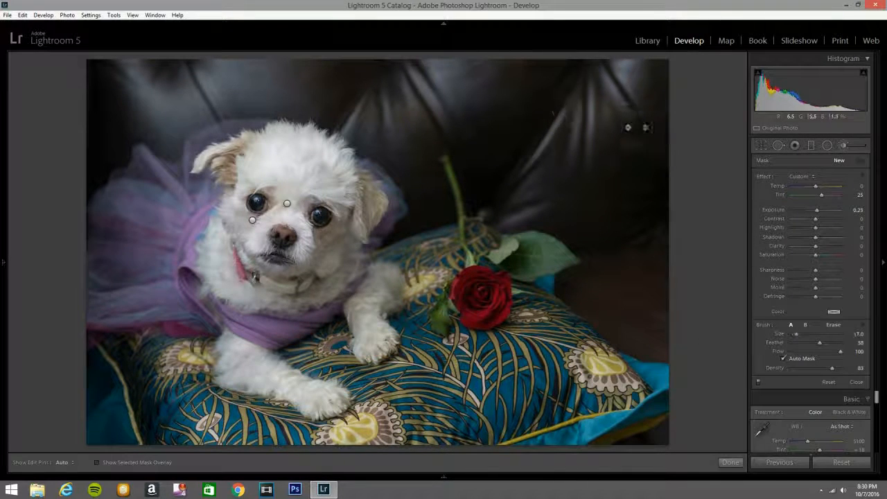
key("h")
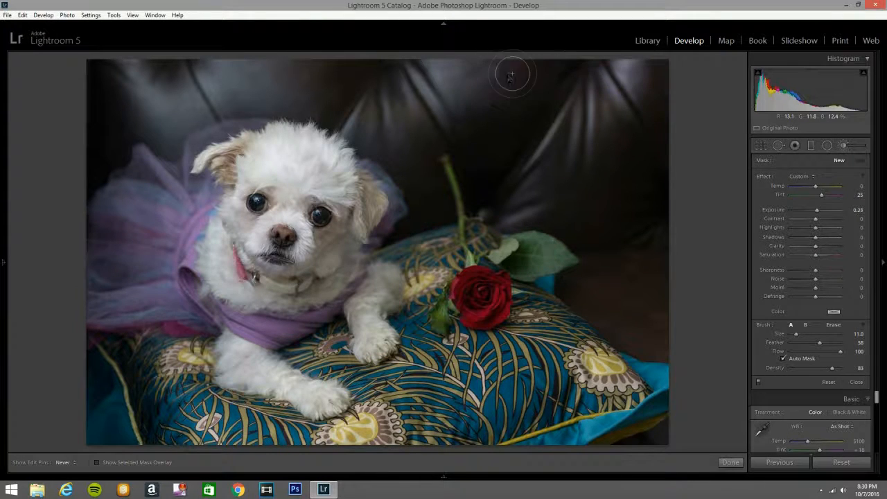
key("h")
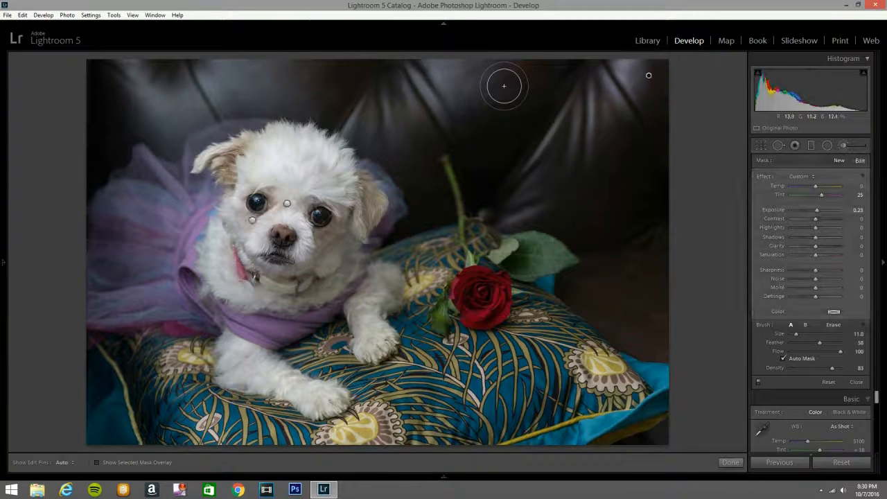
left_click(816, 176)
left_click(716, 48)
key("h")
key("h")
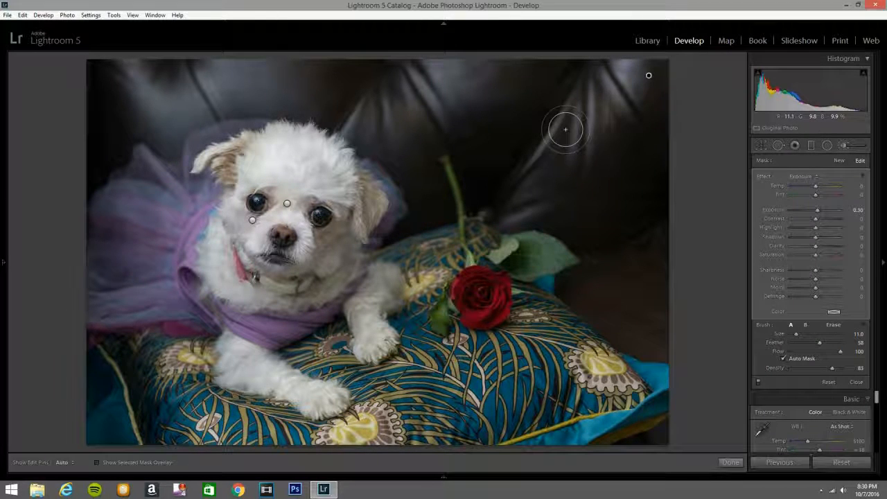
- Paint the whole leather background around the dog and cushion with the mask overlay shown, reducing the brush to 9.0, and hide the overlay
key("o")
mouse_move(566, 129)
left_mouse_down()
mouse_move(584, 115)
mouse_move(610, 166)
mouse_move(622, 154)
left_mouse_up()
key("h")
mouse_move(516, 143)
left_mouse_down()
mouse_move(316, 94)
mouse_move(320, 57)
mouse_move(345, 82)
mouse_move(51, 86)
mouse_move(312, 39)
mouse_move(115, 113)
mouse_move(101, 156)
mouse_move(121, 137)
mouse_move(83, 169)
mouse_move(141, 109)
mouse_move(159, 143)
mouse_move(230, 103)
mouse_move(338, 107)
mouse_move(380, 128)
mouse_move(376, 116)
mouse_move(419, 186)
mouse_move(426, 204)
mouse_move(407, 224)
mouse_move(427, 212)
mouse_move(423, 146)
mouse_move(461, 141)
mouse_move(492, 191)
mouse_move(486, 186)
mouse_move(485, 202)
mouse_move(532, 201)
mouse_move(522, 199)
mouse_move(503, 126)
mouse_move(635, 201)
mouse_move(590, 112)
mouse_move(441, 131)
mouse_move(397, 120)
mouse_move(593, 149)
mouse_move(678, 173)
mouse_move(660, 253)
mouse_move(588, 233)
mouse_move(607, 267)
mouse_move(583, 282)
mouse_move(597, 301)
mouse_move(667, 314)
mouse_move(641, 306)
mouse_move(659, 275)
mouse_move(614, 304)
mouse_move(587, 282)
mouse_move(604, 256)
mouse_move(582, 224)
mouse_move(505, 207)
mouse_move(602, 222)
mouse_move(597, 269)
mouse_move(606, 306)
mouse_move(674, 346)
left_mouse_up()
key("h")
scroll(663, 442, "down", 2)
mouse_move(666, 441)
left_mouse_down()
mouse_move(685, 429)
mouse_move(662, 450)
mouse_move(641, 452)
left_mouse_up()
key("h")
key("h")
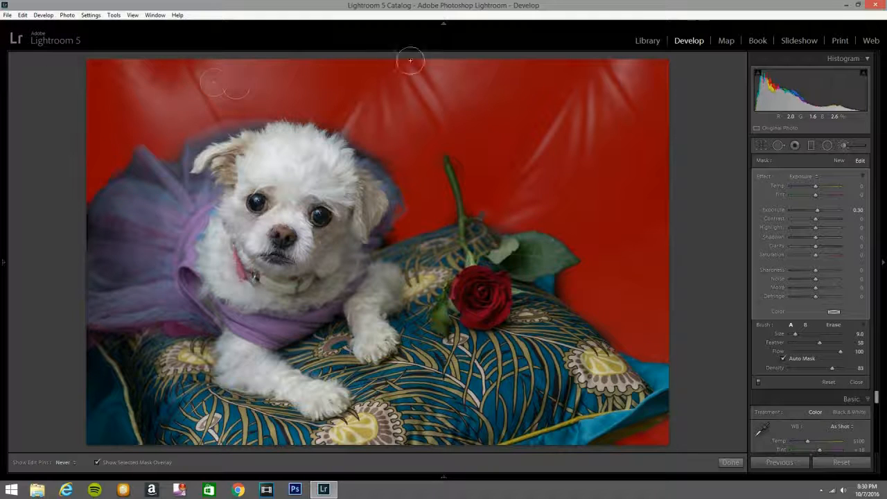
key("h")
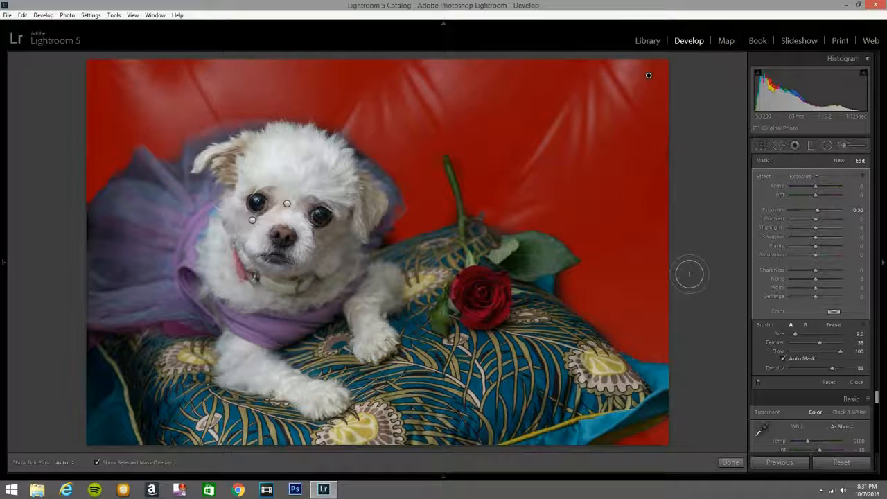
key("o")
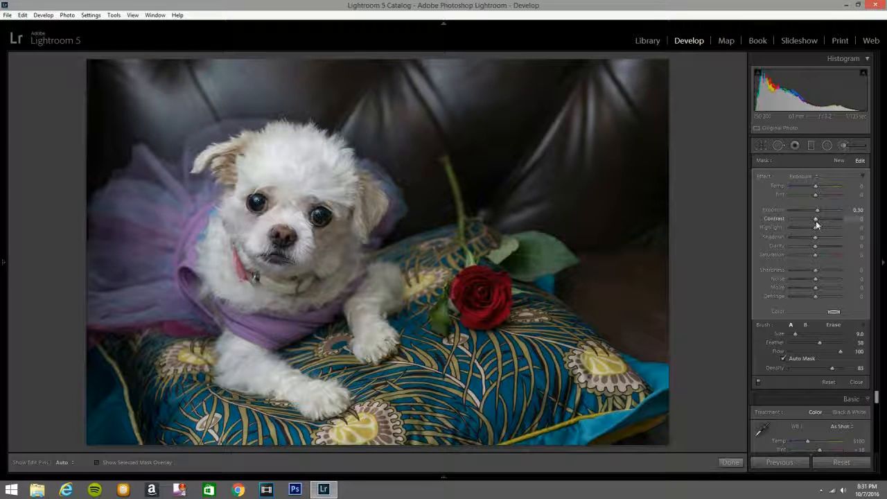
- Set the background brush adjustment to Contrast 21, Tint 53, Highlights -100 and Clarity -100, and finish brushing
left_click_drag(816, 221, 822, 220)
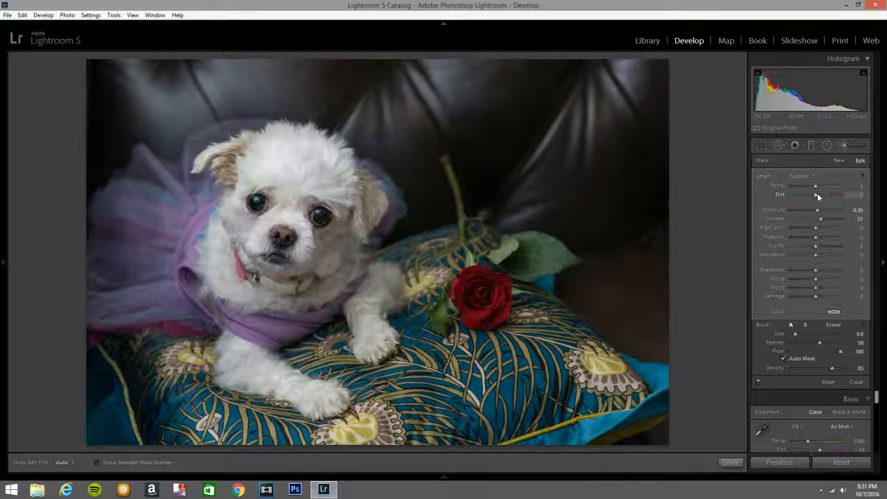
left_click_drag(819, 194, 824, 194)
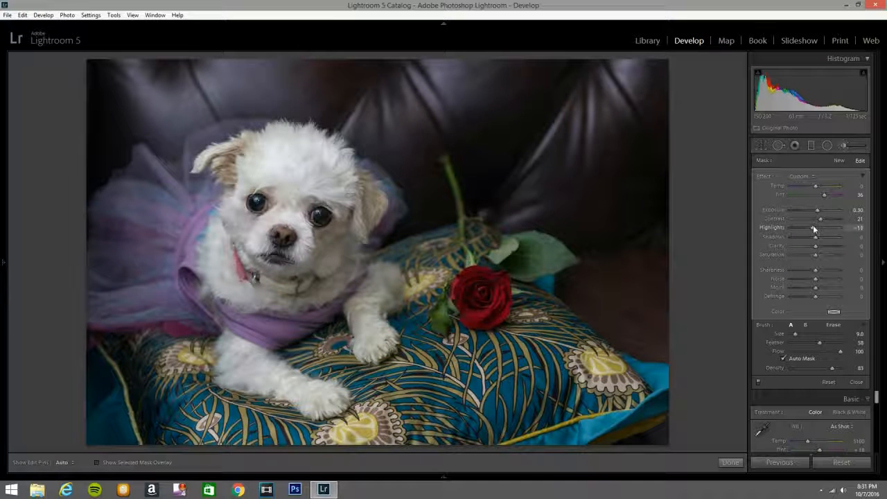
left_click_drag(808, 229, 807, 229)
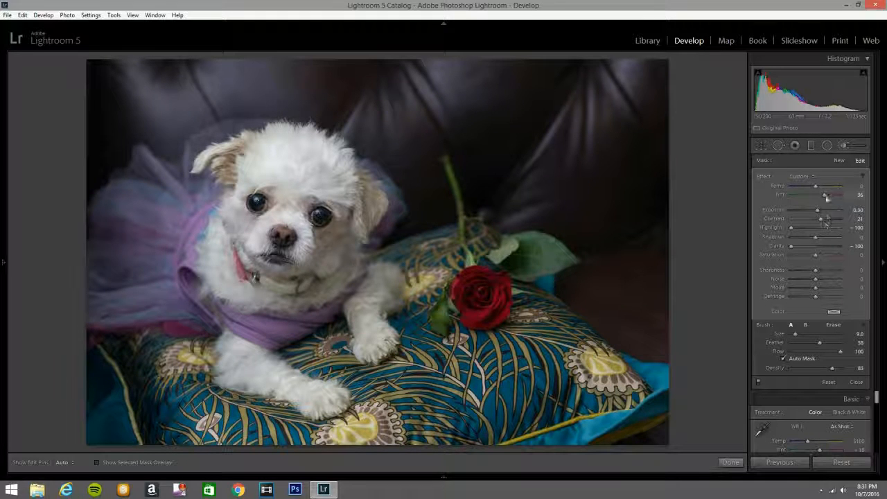
left_click_drag(824, 197, 829, 197)
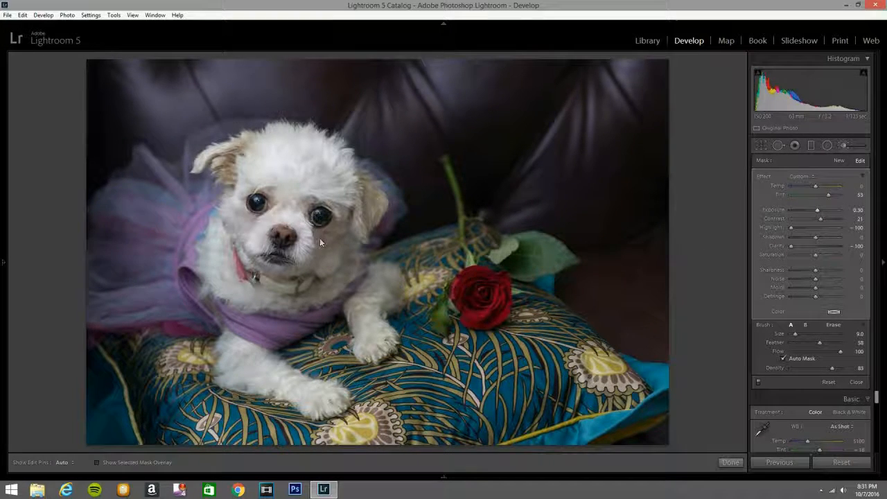
left_click(845, 147)
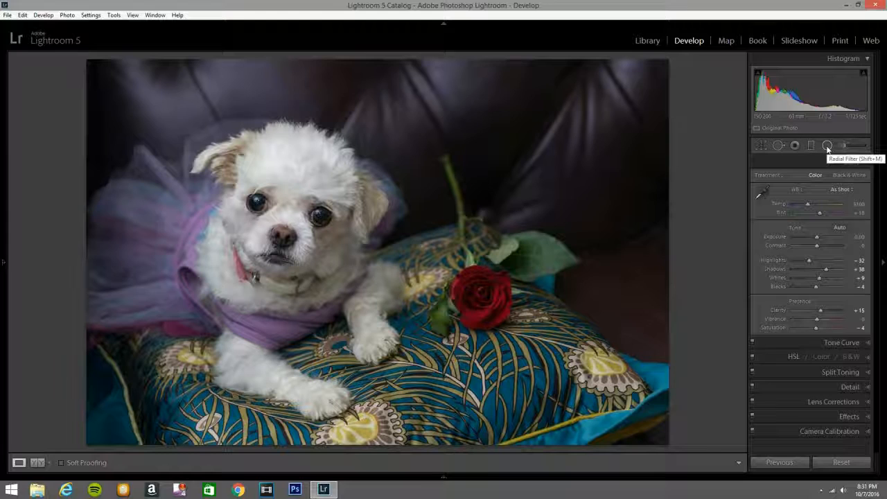
- Draw a radial filter with the Exposure effect preset at 0.30 and centre it on the dog's face
left_click(826, 147)
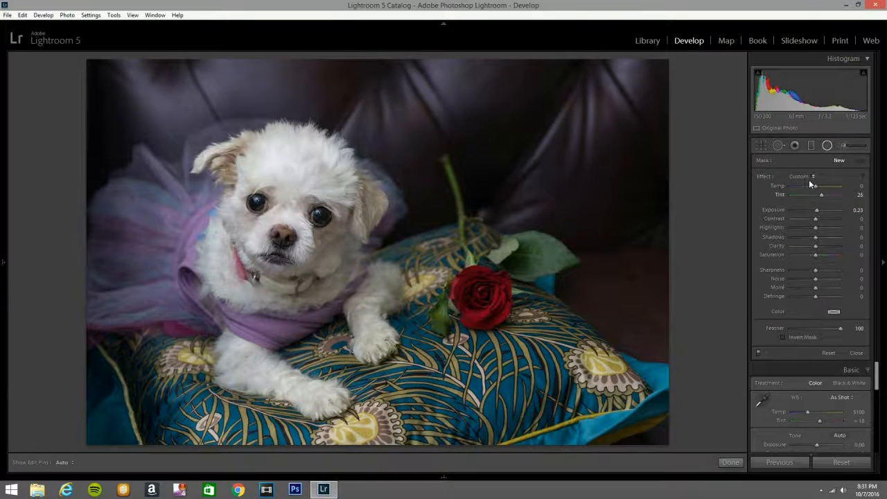
left_click(806, 178)
left_click(713, 49)
left_click_drag(239, 190, 338, 285)
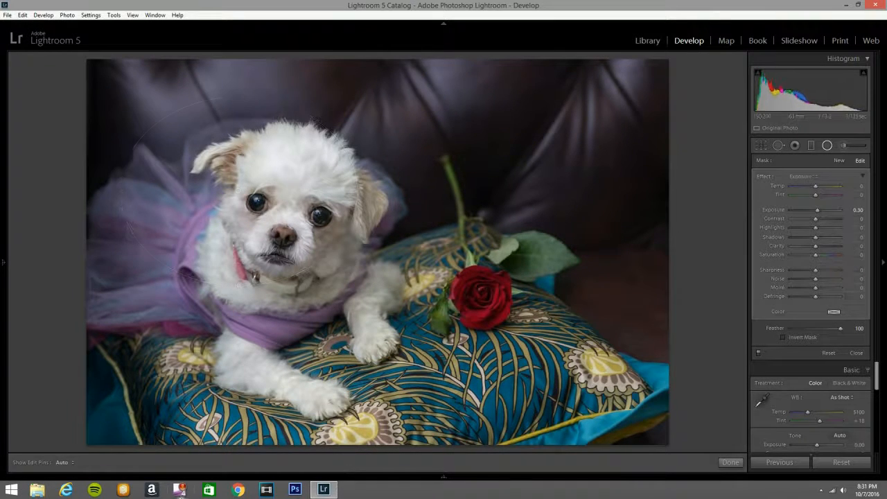
left_click(179, 491)
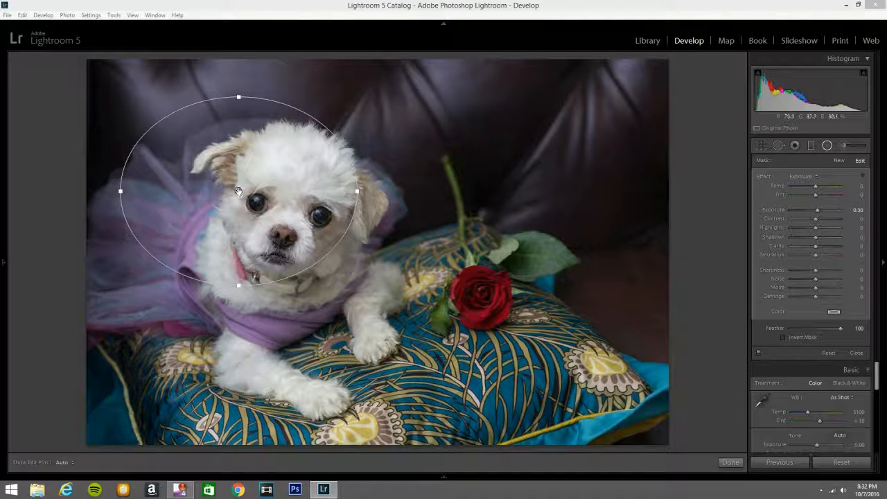
left_click_drag(238, 190, 294, 214)
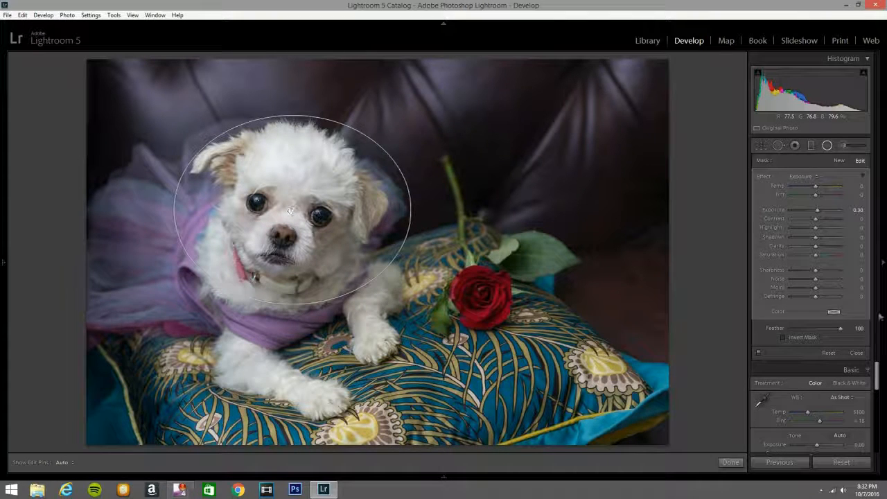
- Invert the radial filter's mask, enlarge the ellipse around the dog's head and upper body, and set its Exposure to 0.68
left_click(784, 337)
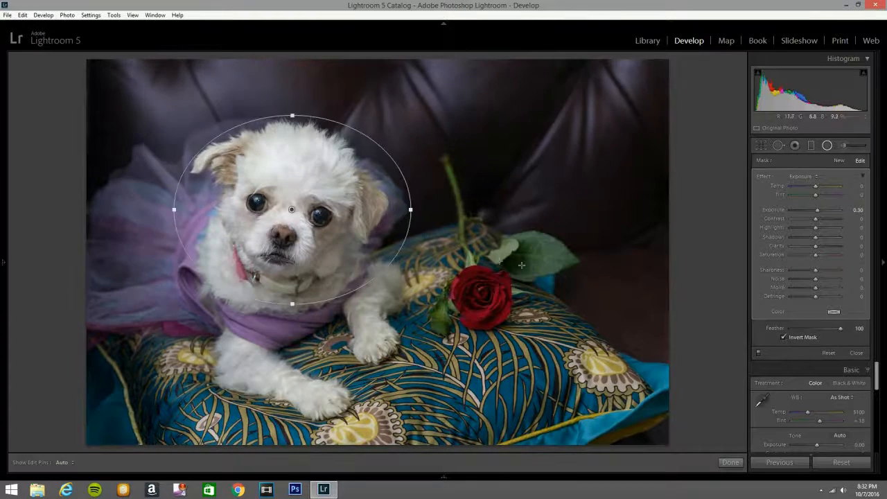
left_click_drag(455, 208, 457, 208)
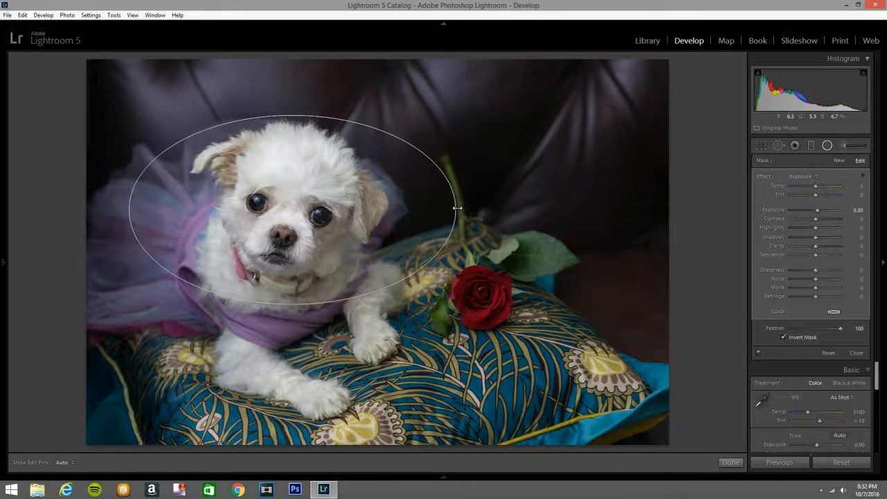
left_click_drag(295, 317, 294, 369)
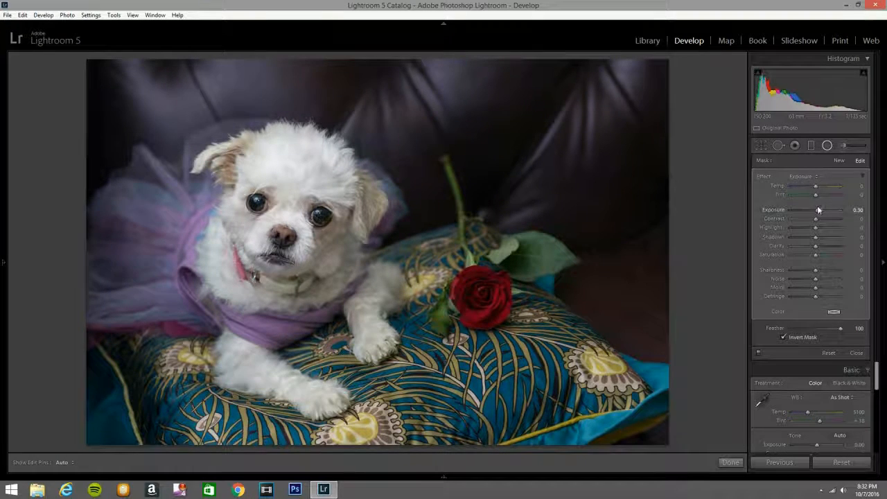
left_click_drag(820, 208, 823, 209)
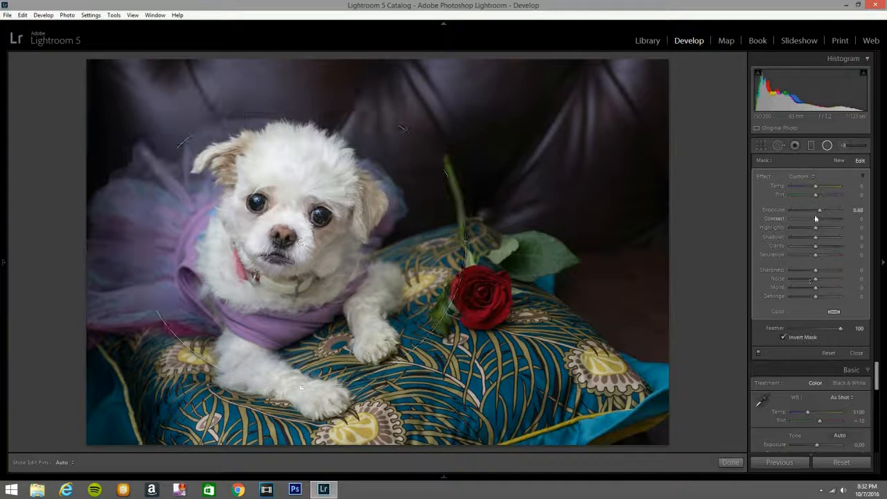
left_click(827, 145)
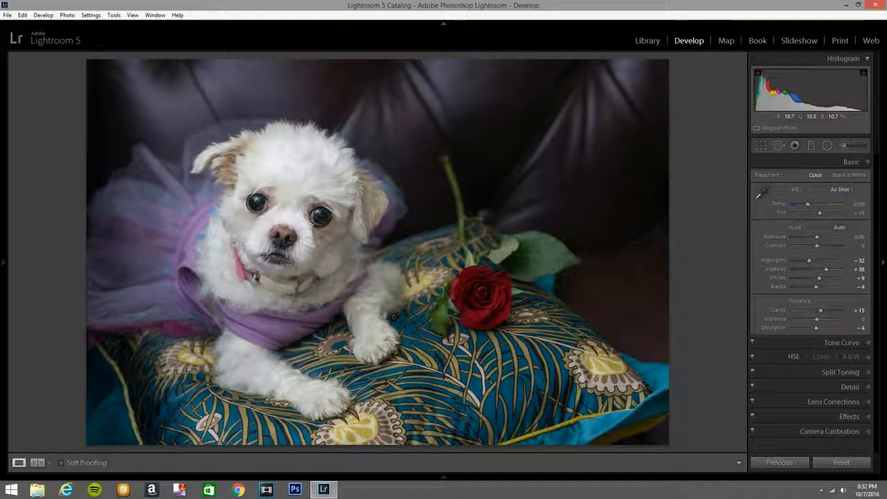
- Add a graduated filter from the photo's bottom edge up to the dog's chest and lower its Exposure to about -1.08
left_click(811, 146)
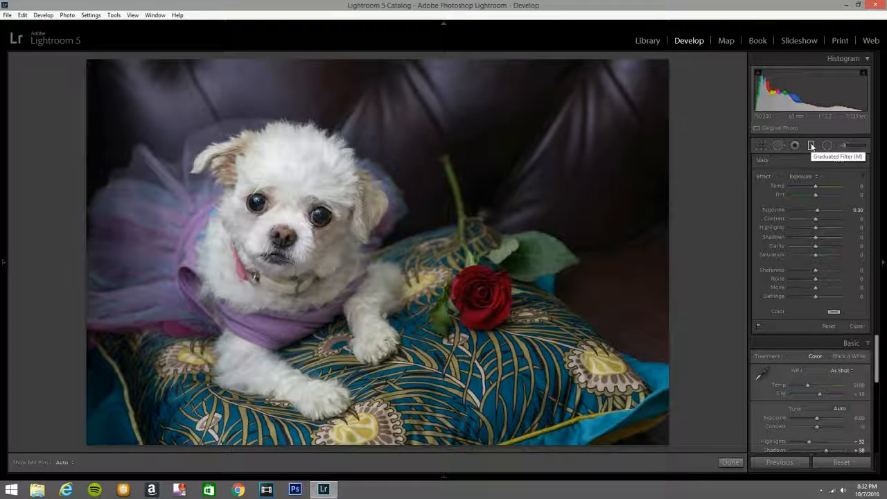
left_click(812, 146)
left_click_drag(293, 444, 294, 264)
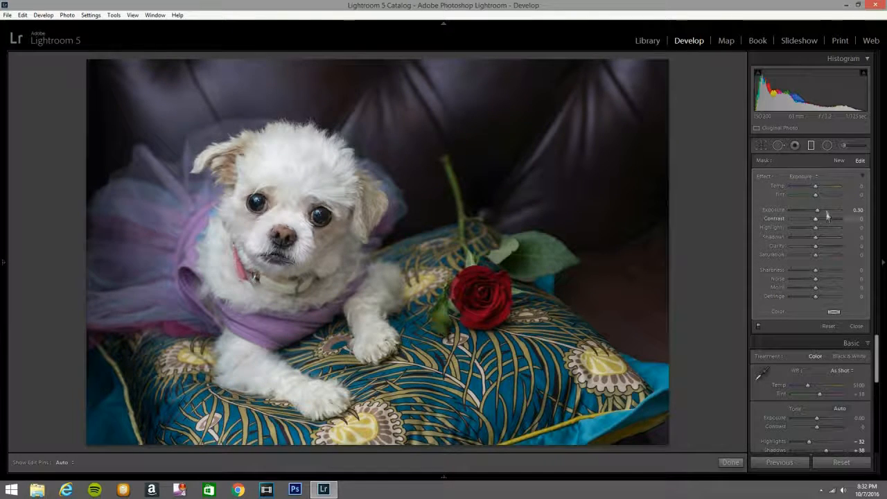
left_click_drag(812, 210, 806, 210)
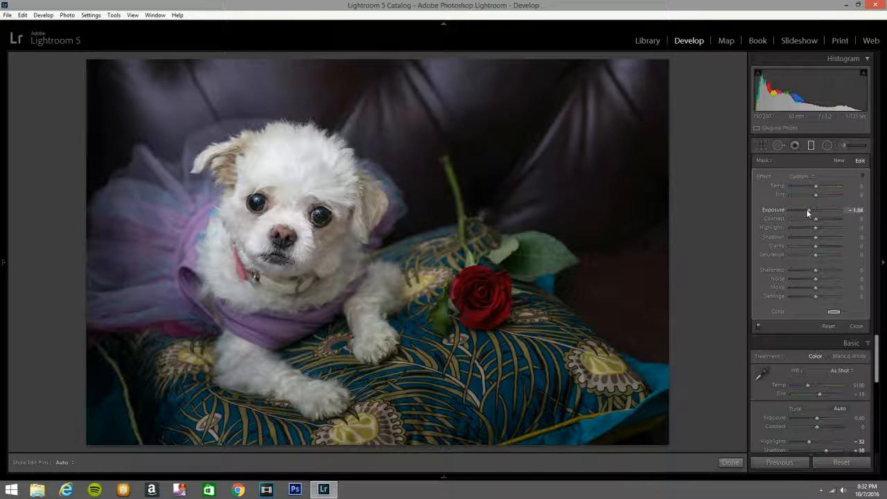
- Set the graduated filter's Exposure to -1.06 and add matching filters inward from the photo's top edge and right edge
left_click_drag(807, 210, 809, 210)
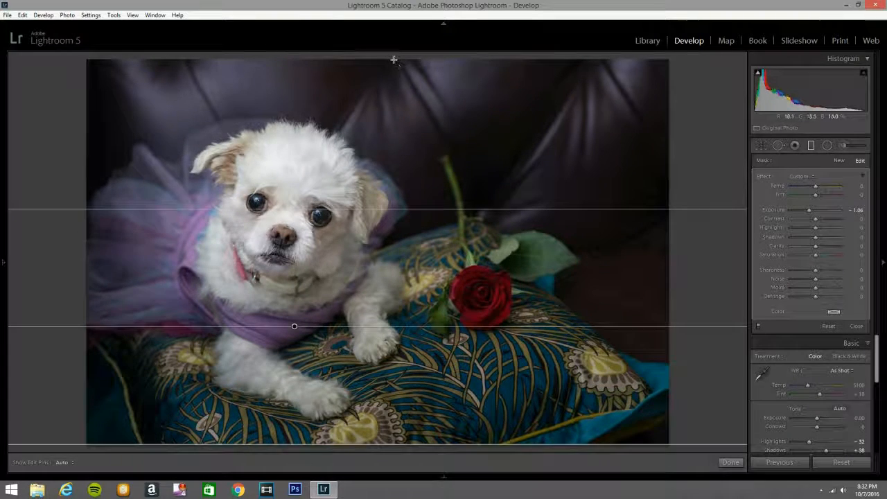
left_click_drag(393, 61, 392, 148)
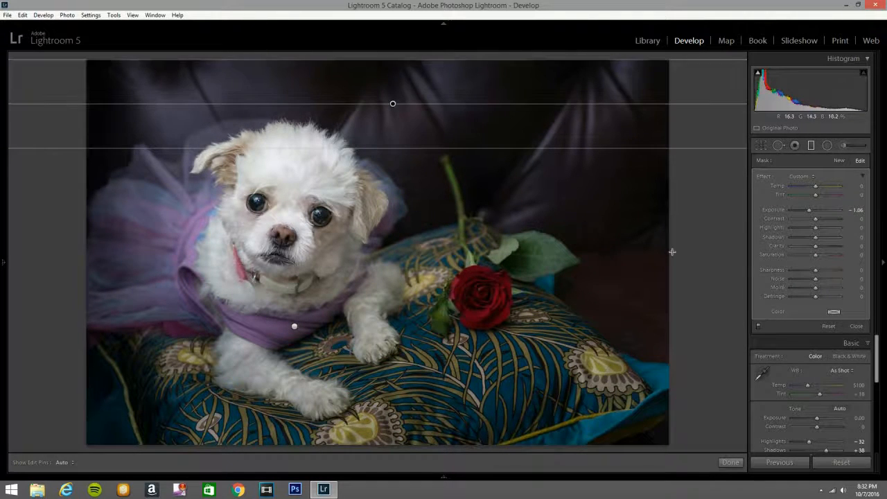
left_click_drag(673, 245, 445, 246)
left_click_drag(405, 292, 406, 293)
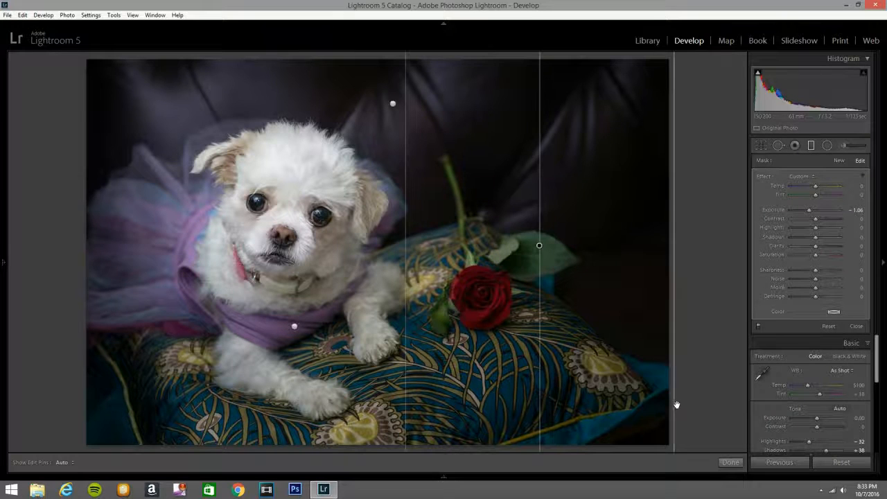
- Add a graduated filter at Exposure -1.06 from the photo's left edge to the dress, and compare the before and after views
key("m")
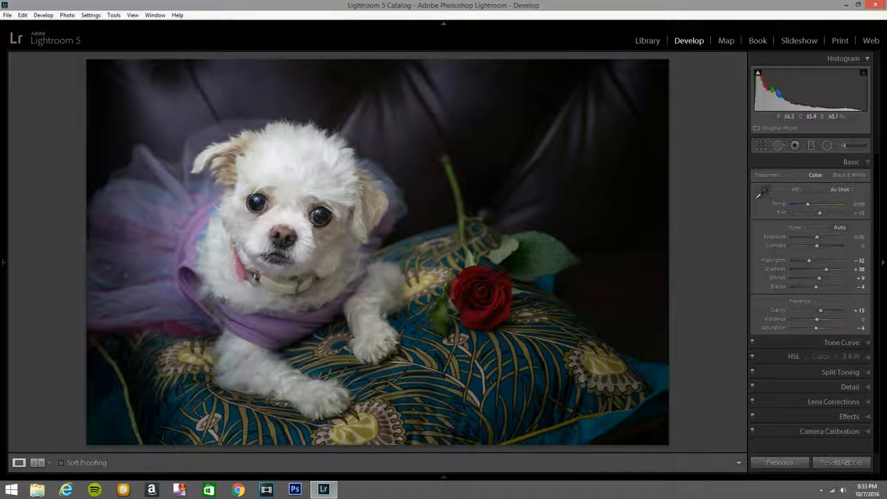
left_click(812, 146)
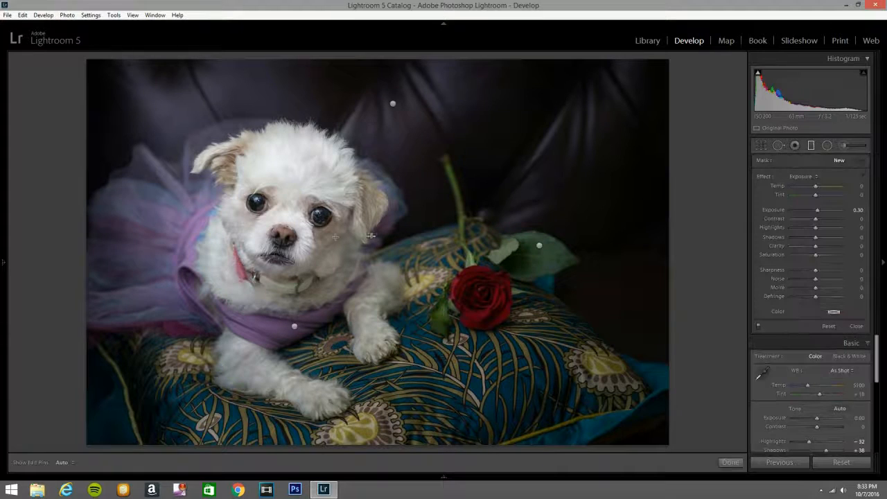
left_click(391, 104)
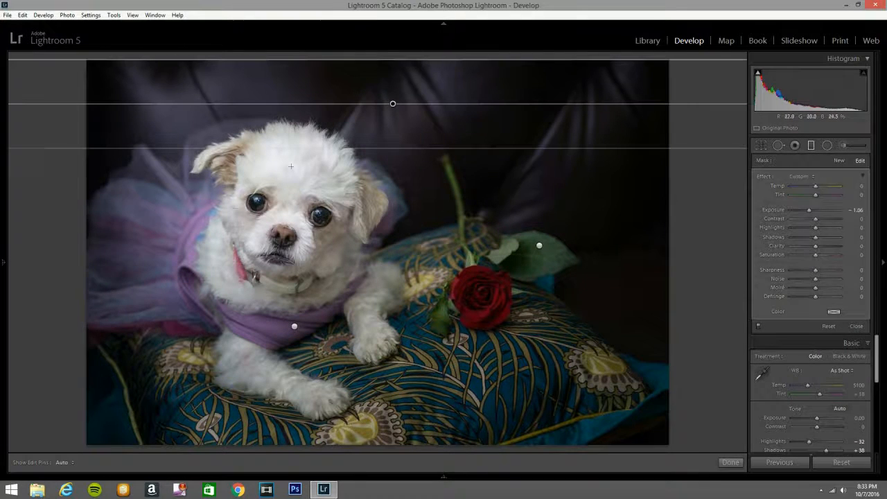
left_click_drag(83, 257, 215, 260)
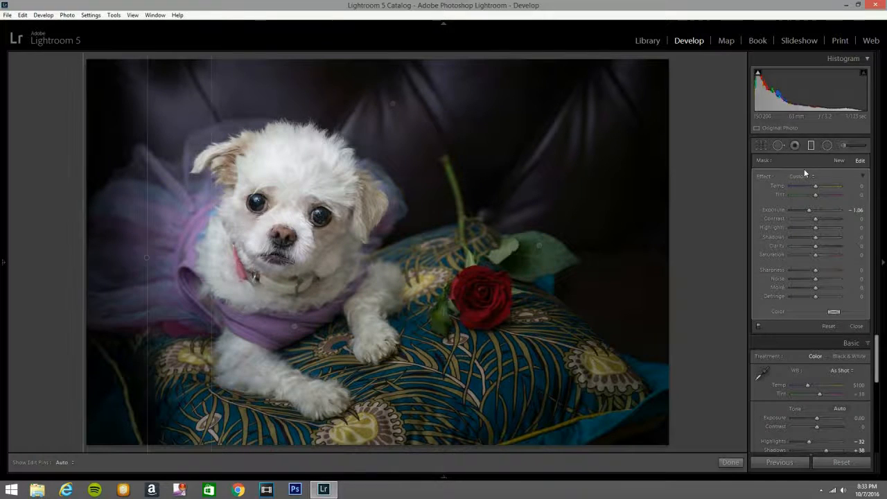
left_click(811, 147)
mouse_move(277, 477)
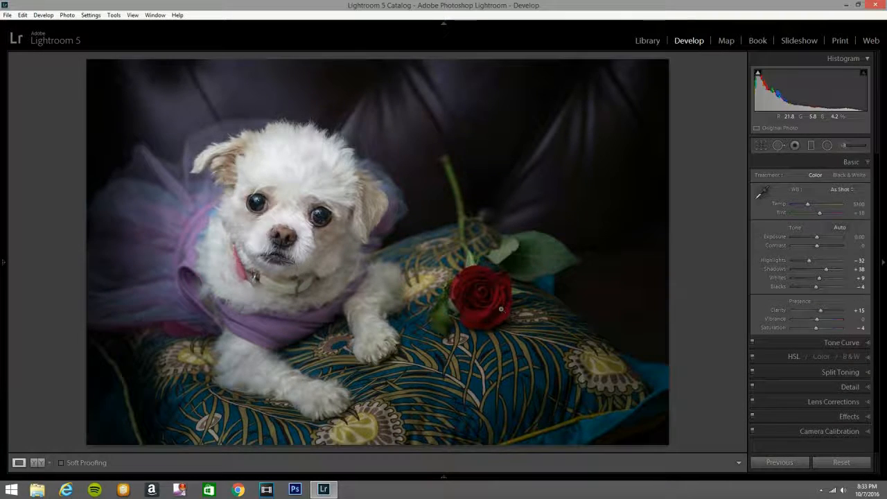
key("y")
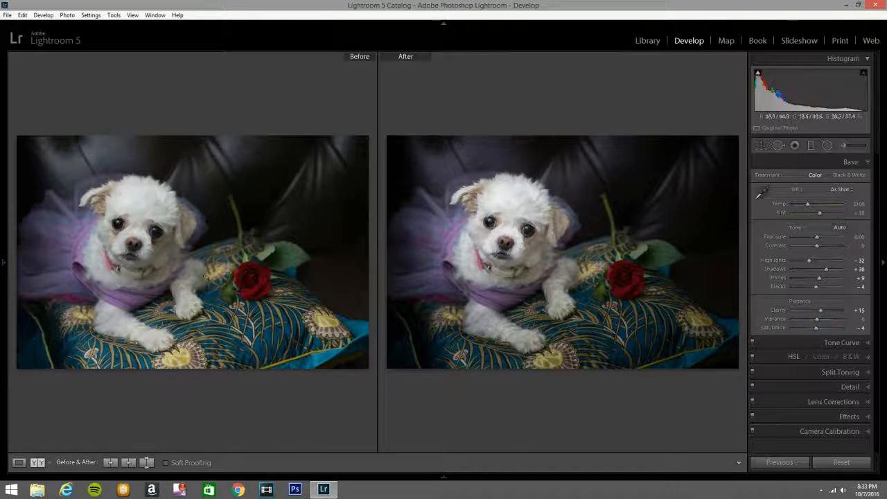
key("y")
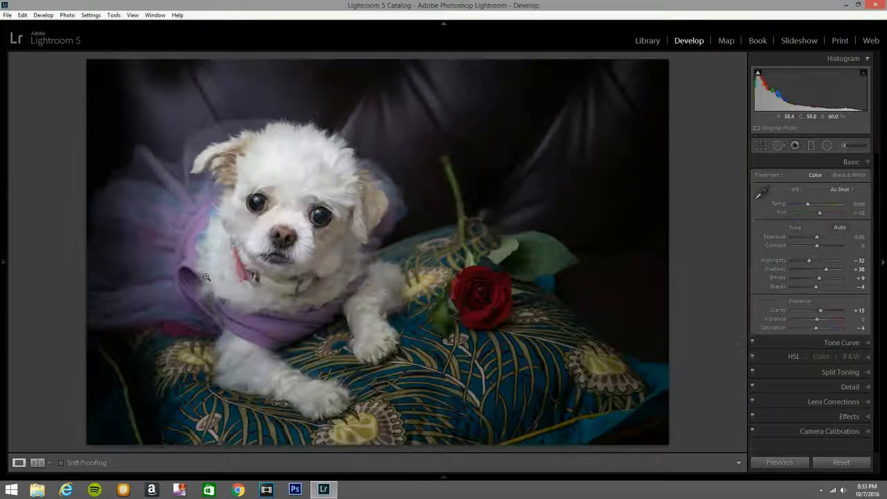
- Paint a new adjustment brush mask over the red rose with Auto Mask on and raise its Exposure to 1.78
left_click(843, 145)
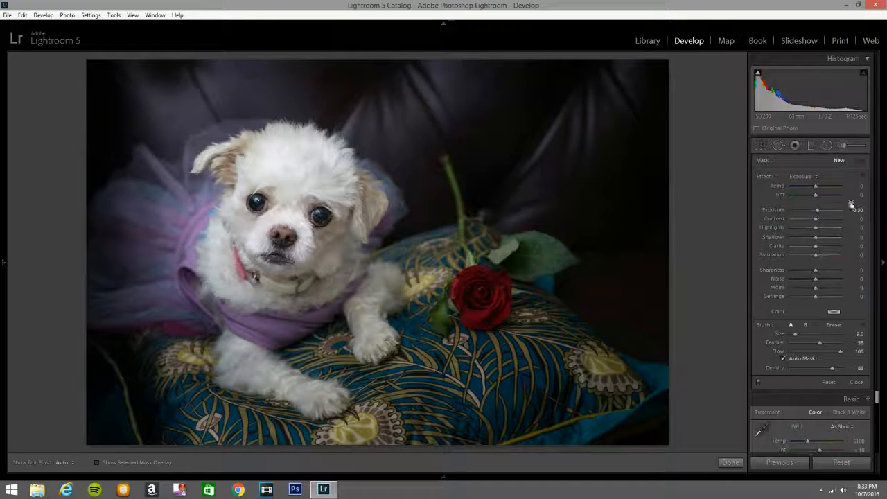
key("h")
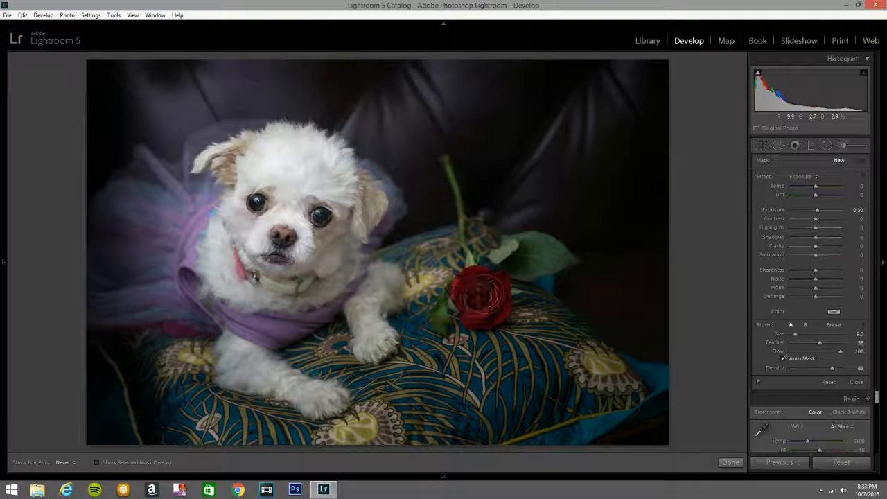
mouse_move(495, 300)
left_mouse_down()
mouse_move(482, 291)
mouse_move(485, 305)
mouse_move(478, 295)
left_mouse_up()
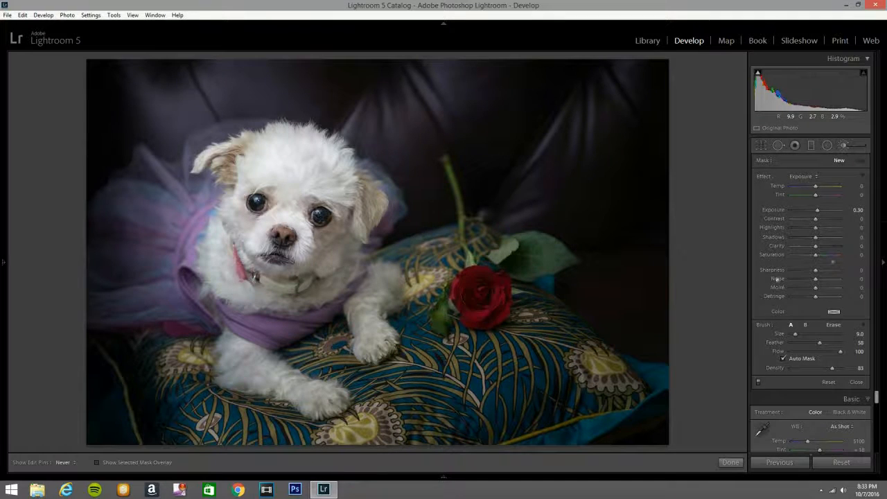
left_click_drag(818, 211, 826, 212)
scroll(475, 291, "down", 3)
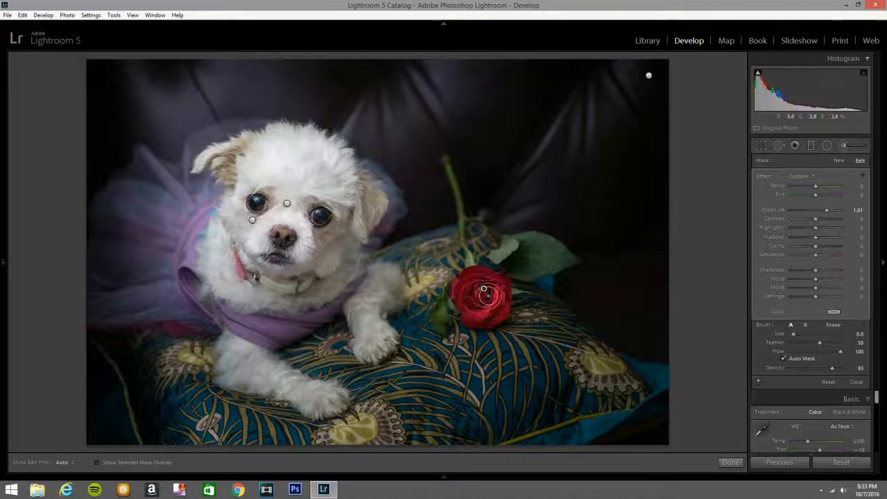
key("h")
mouse_move(471, 290)
left_mouse_down()
mouse_move(497, 288)
mouse_move(495, 301)
mouse_move(477, 315)
left_mouse_up()
key("h")
- Refine the rose's brush mask by erasing over the petals and repainting them with brush A at size 6.0
key("alt")
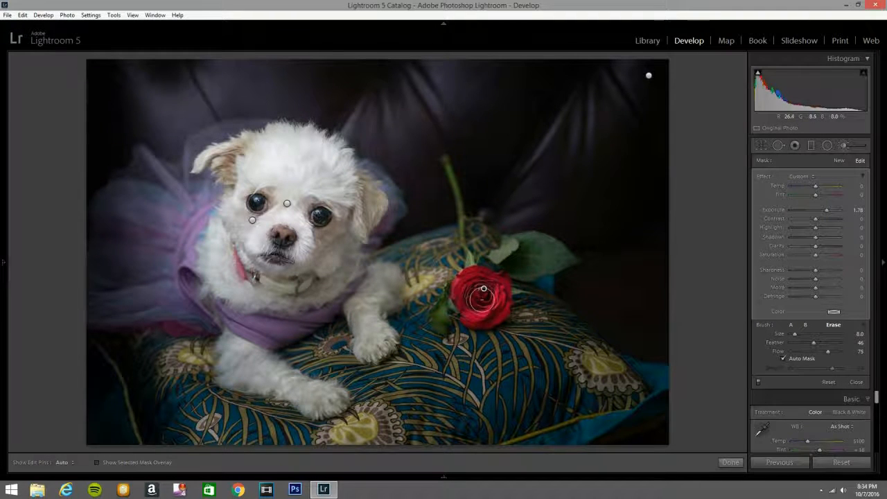
mouse_move(485, 299)
left_mouse_down()
mouse_move(465, 295)
mouse_move(476, 297)
mouse_move(463, 316)
left_mouse_up()
left_click(791, 325)
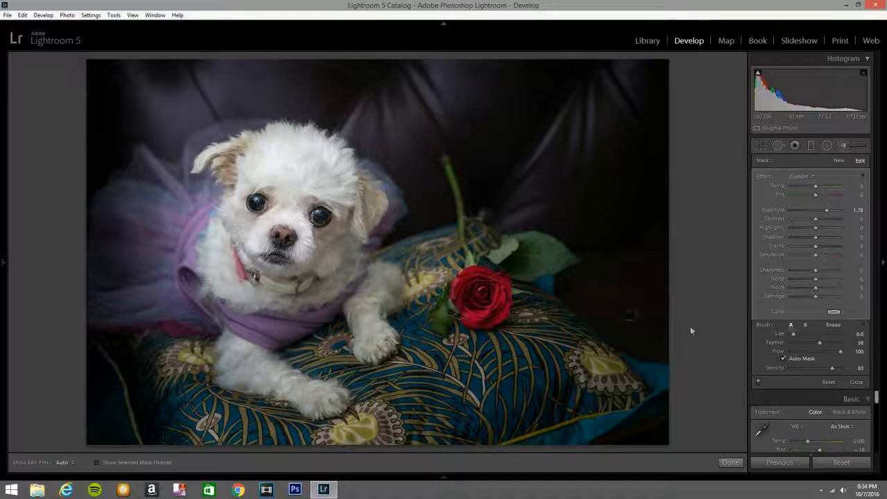
key("h")
mouse_move(469, 298)
left_mouse_down()
mouse_move(489, 301)
mouse_move(482, 292)
mouse_move(485, 307)
mouse_move(476, 309)
mouse_move(494, 298)
mouse_move(473, 281)
mouse_move(461, 289)
mouse_move(482, 294)
left_mouse_up()
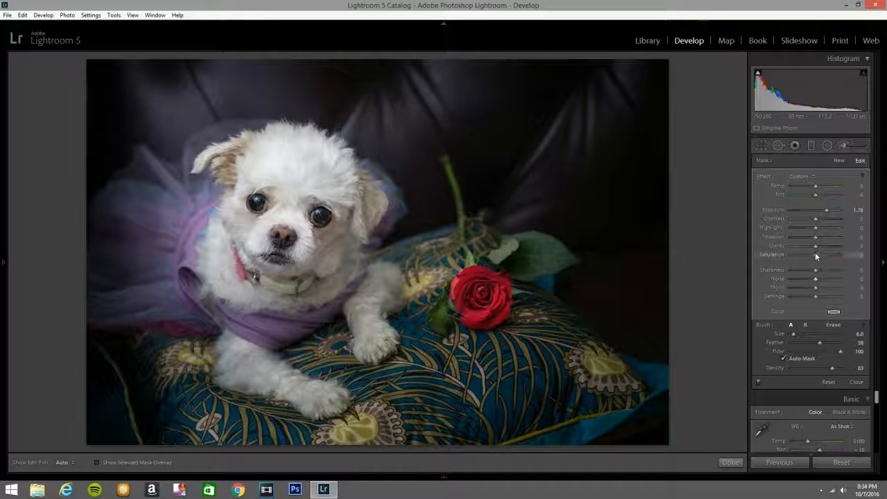
- Set the rose brush's Saturation to 15 and tint it red with hue 340 and colour saturation 97
left_click_drag(816, 255, 820, 255)
left_click_drag(821, 256, 819, 258)
left_click(832, 313)
left_click(729, 323)
mouse_move(728, 325)
left_mouse_down()
mouse_move(739, 305)
mouse_move(724, 310)
left_mouse_up()
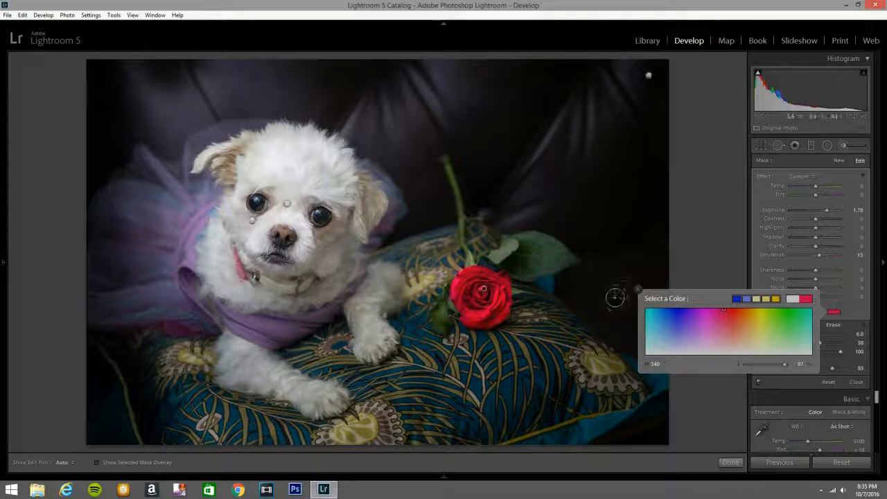
left_click(638, 290)
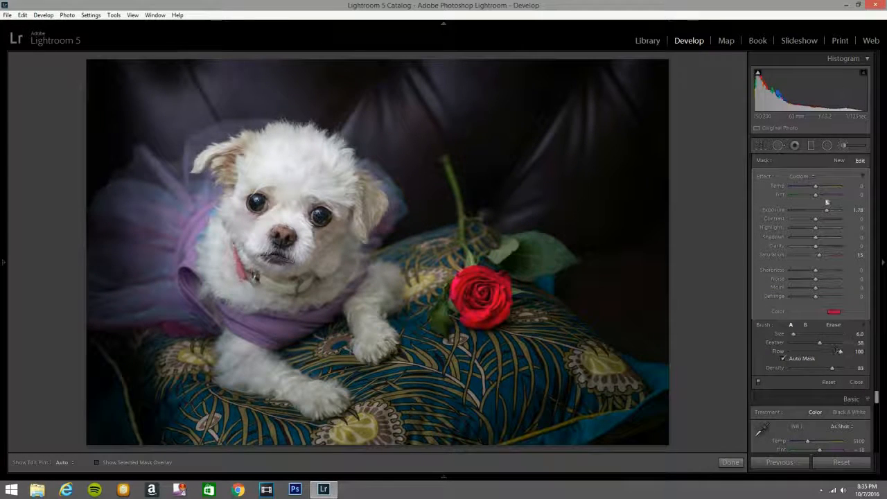
- Start a new brush adjustment at Exposure 0.30 and paint it over the rose's leaves and stem, using size 1.0 for the stem
left_click(843, 145)
left_click(843, 146)
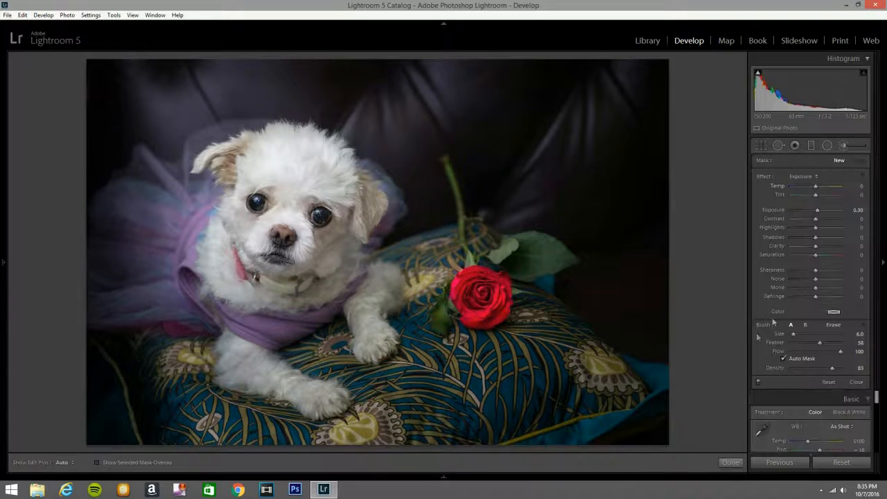
scroll(501, 257, "up", 3)
mouse_move(510, 245)
left_mouse_down()
mouse_move(502, 257)
mouse_move(534, 252)
mouse_move(544, 267)
mouse_move(558, 262)
mouse_move(531, 244)
mouse_move(560, 256)
mouse_move(559, 266)
left_mouse_up()
left_click_drag(444, 304, 440, 321)
scroll(456, 201, "down", 1)
scroll(447, 173, "down", 2)
left_click_drag(447, 173, 457, 197)
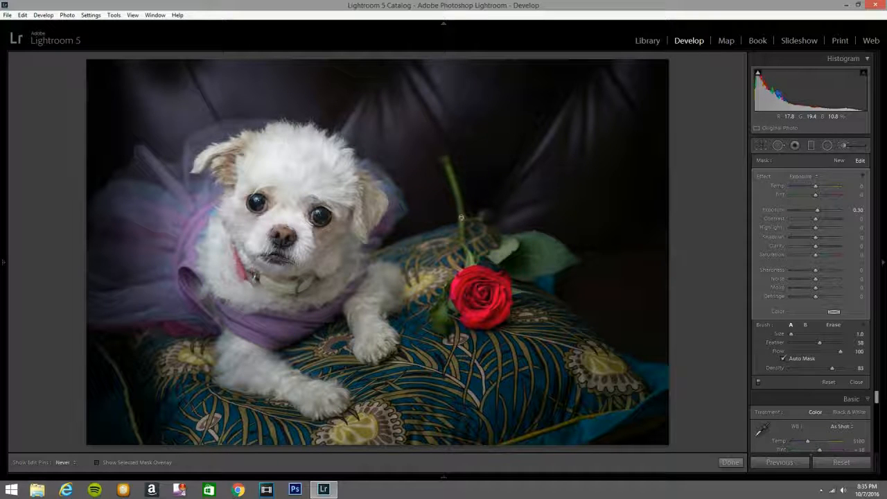
left_click_drag(463, 239, 478, 252)
- Tint the leaf and stem brush adjustment green with hue 114
left_click(834, 312)
mouse_move(785, 316)
left_mouse_down()
mouse_move(783, 336)
mouse_move(788, 323)
left_mouse_up()
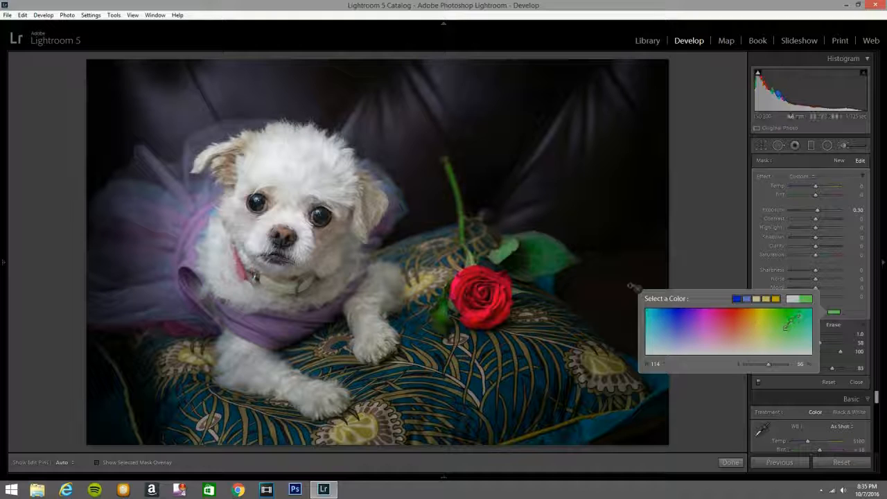
left_click(638, 289)
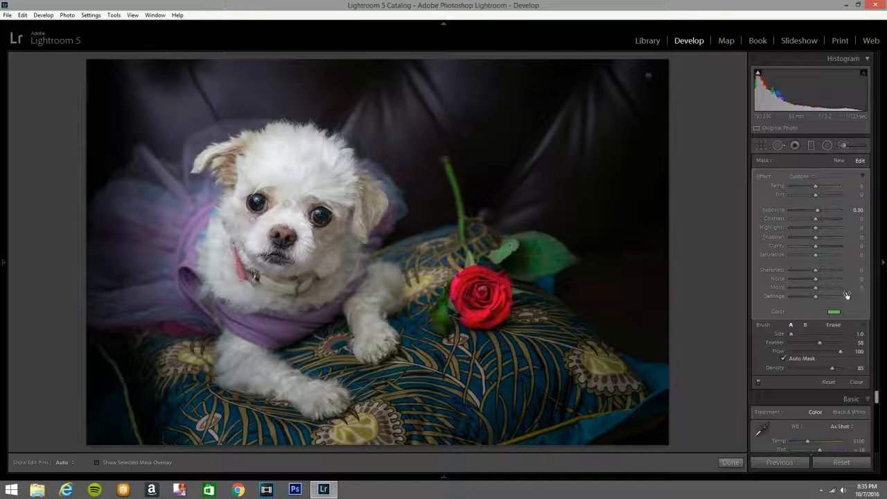
- Paint a new size 4.0 brush adjustment at Exposure 0.30 over the dog's eyes and set its Clarity to 30
left_click(846, 146)
left_click(845, 146)
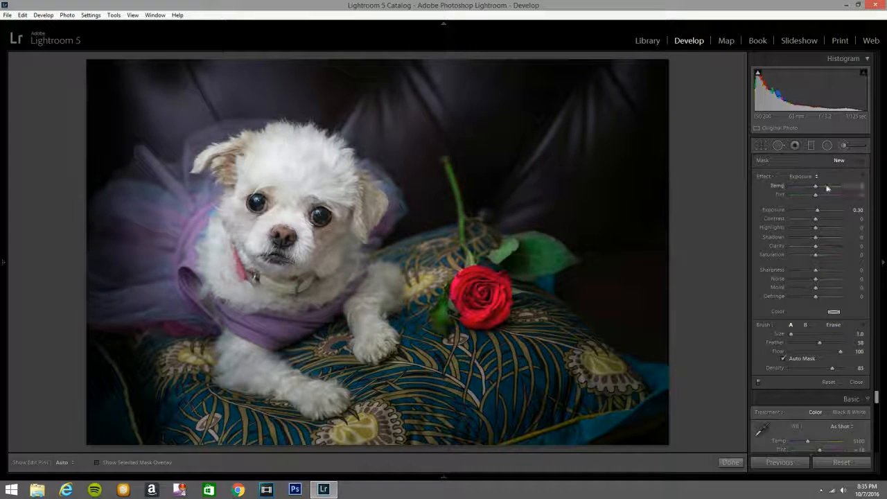
scroll(254, 203, "up", 3)
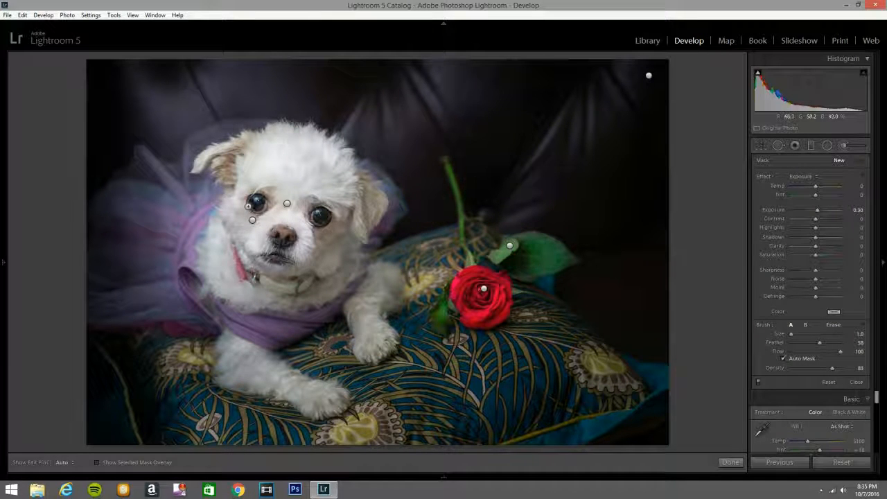
key("h")
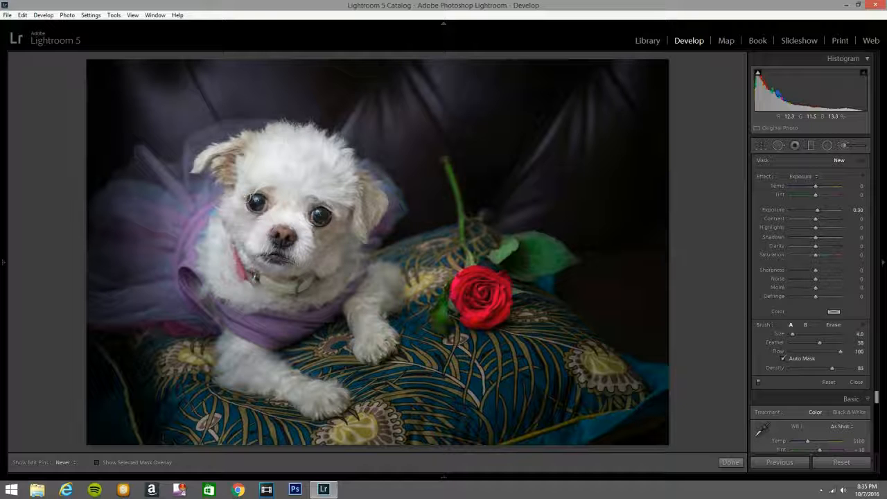
left_click(322, 217)
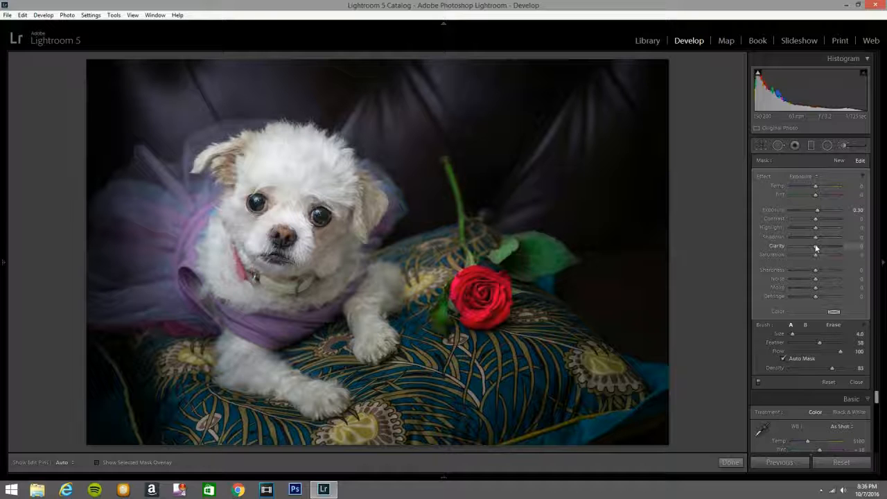
left_click_drag(820, 246, 825, 245)
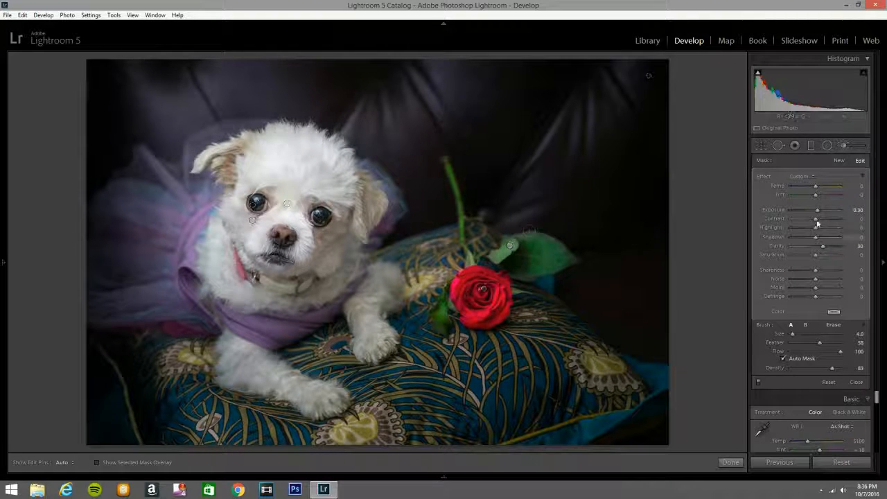
- Close the brush and compare the before and after versions side by side with the surrounding interface blacked out
left_click(844, 145)
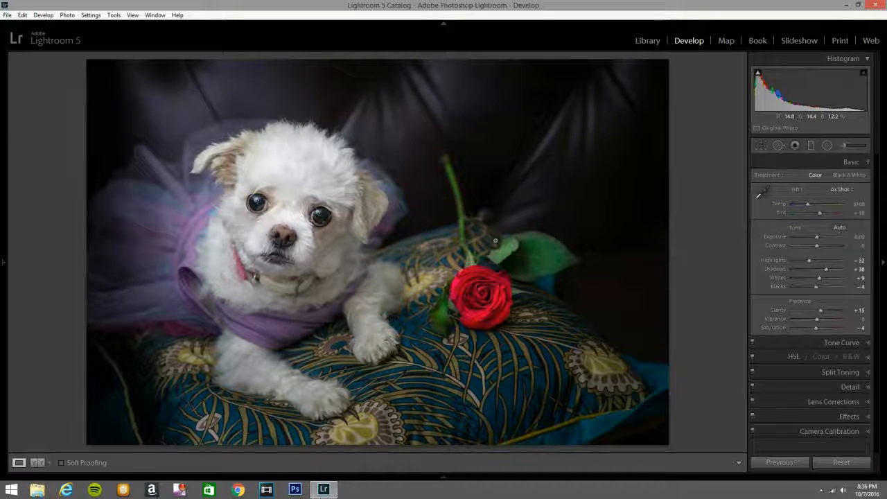
key("y")
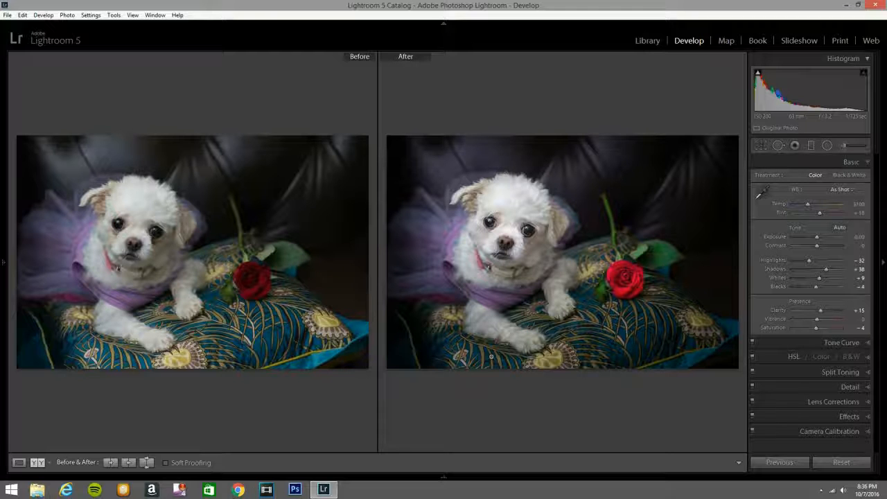
key("l")
key("l")
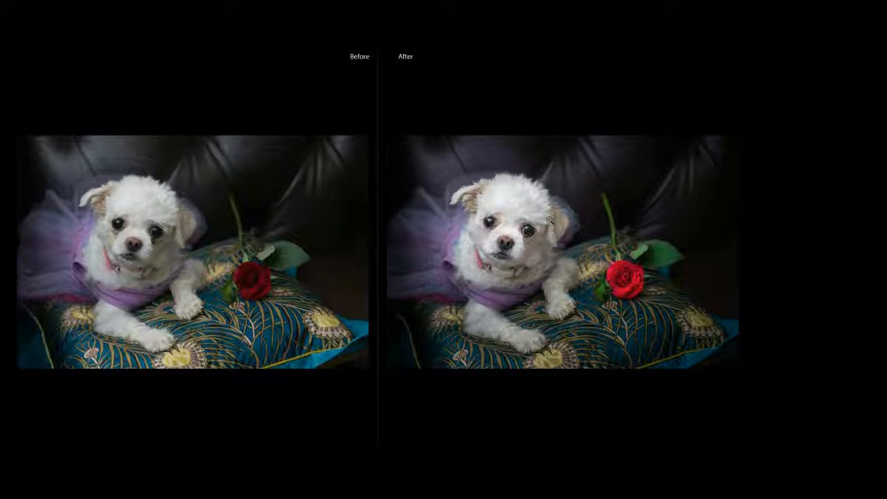
key("l")
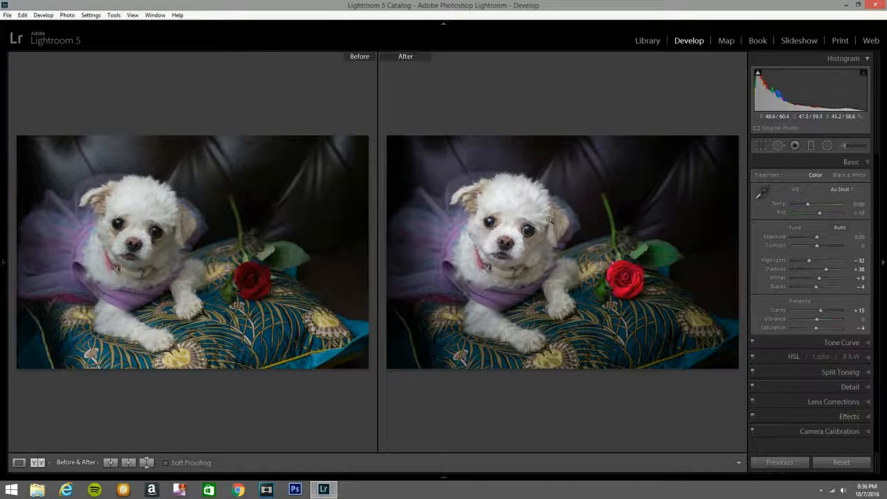
key("y")
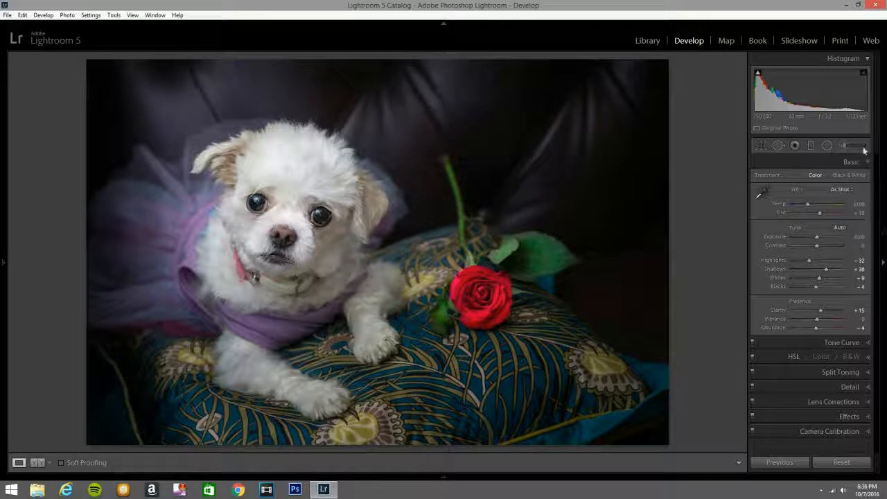
- Start a new brush adjustment at Exposure -0.30 and paint it over both of the dog's ears with size 5.0
left_click(844, 146)
left_click(814, 178)
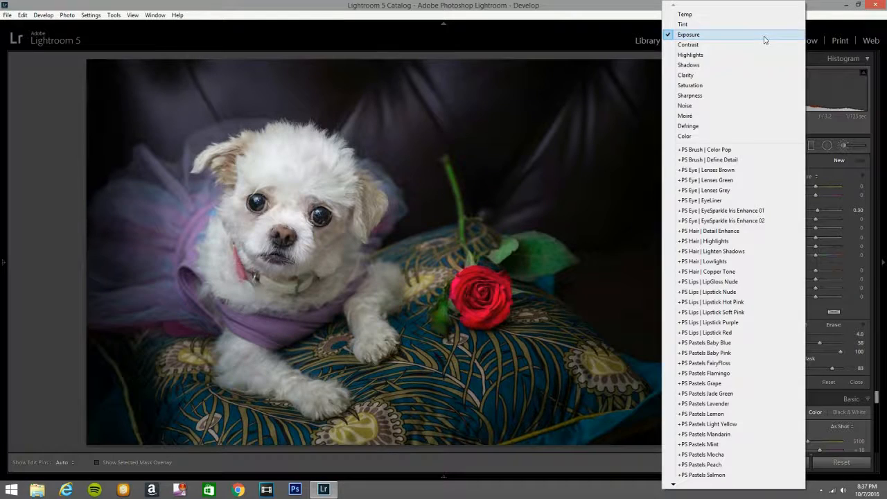
left_click(765, 40)
left_click_drag(817, 210, 815, 211)
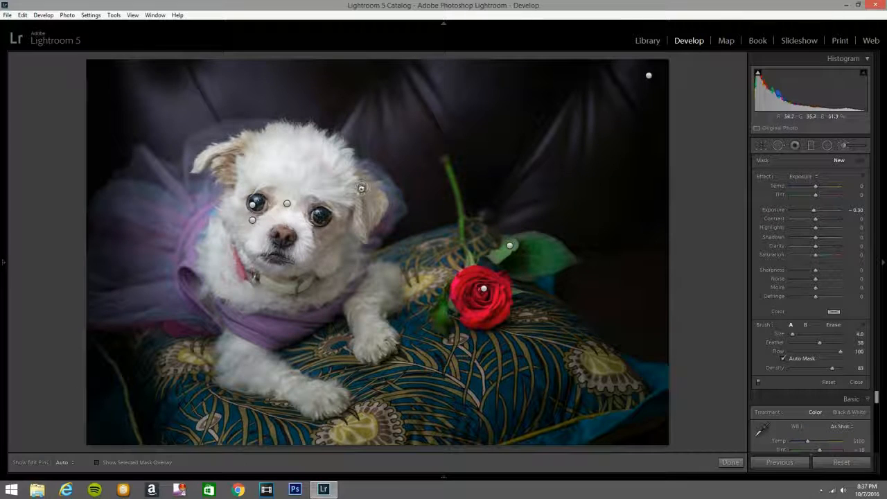
key("h")
key("bracketright")
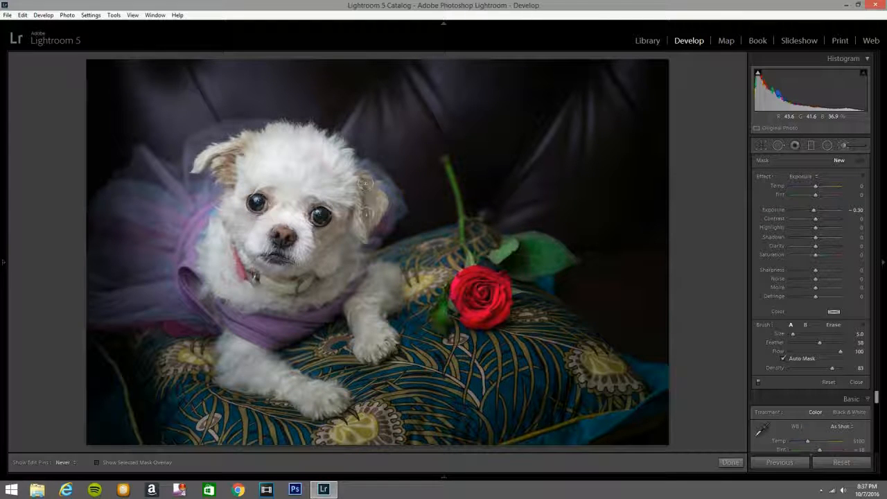
left_click_drag(363, 182, 363, 222)
key("h")
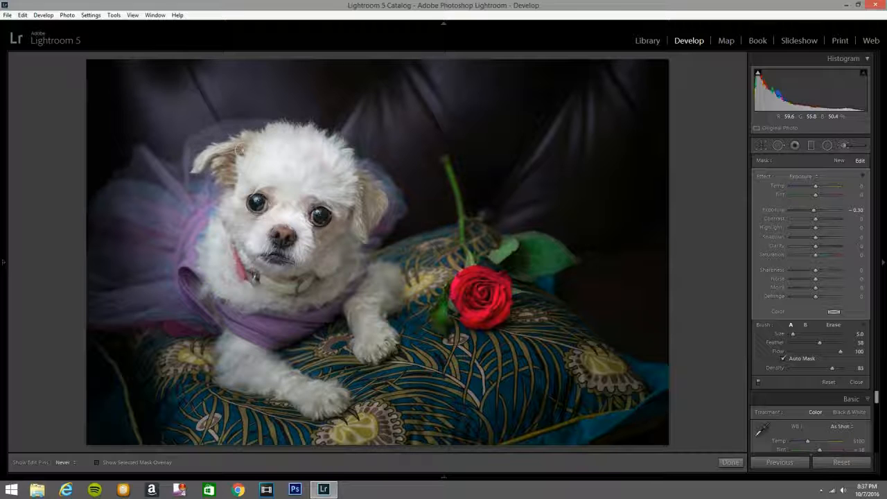
- Tint the ear brush adjustment tan with hue 29 and saturation 31
left_click(834, 311)
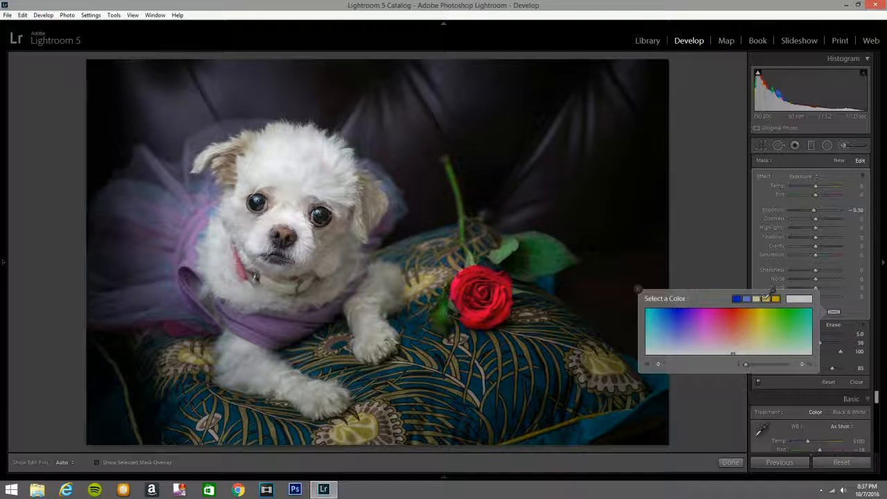
left_click(753, 339)
left_click_drag(753, 339, 745, 341)
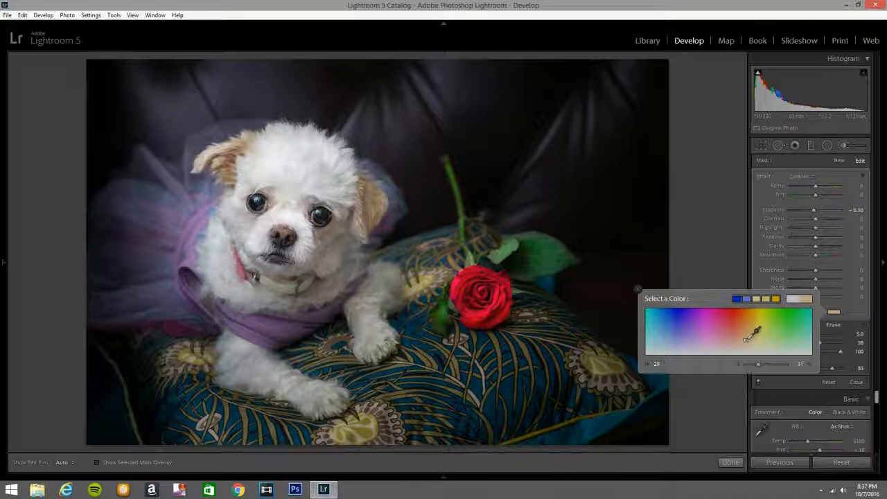
left_click(638, 290)
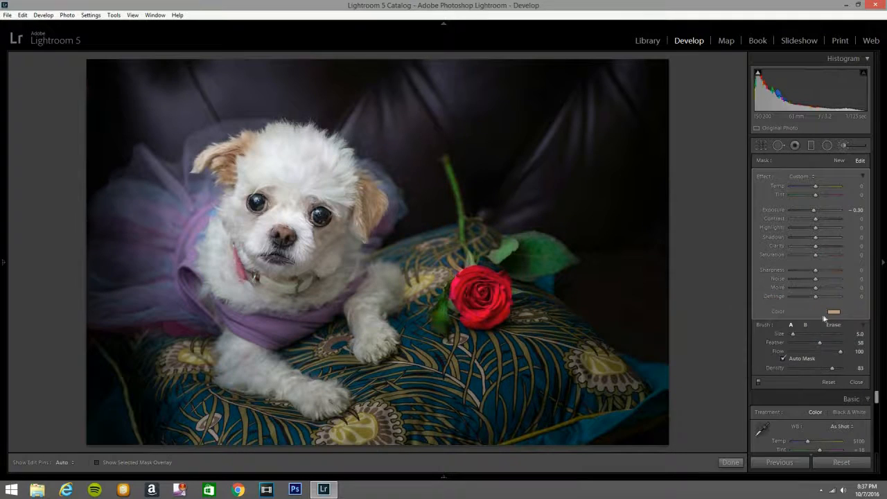
- Touch up the tan brush adjustment with smaller brushes, size 3.0 over the ears and size 2.0 around the nose
scroll(231, 155, "down", 2)
key("h")
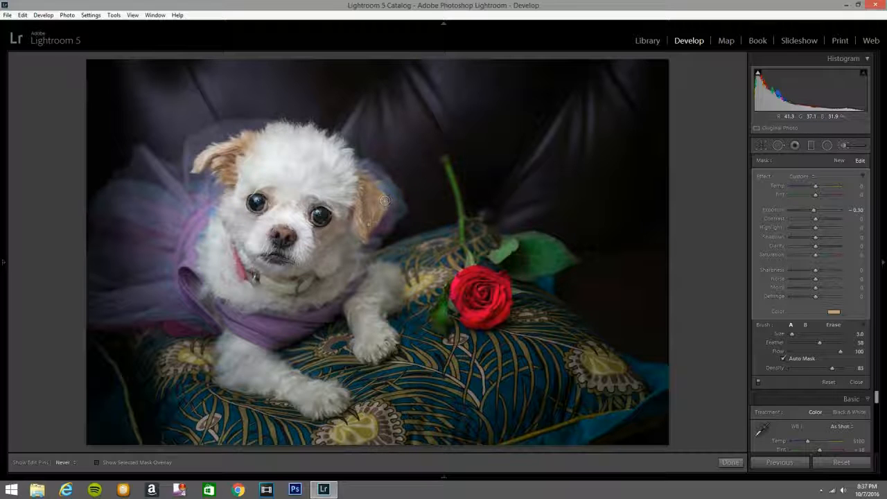
key("h")
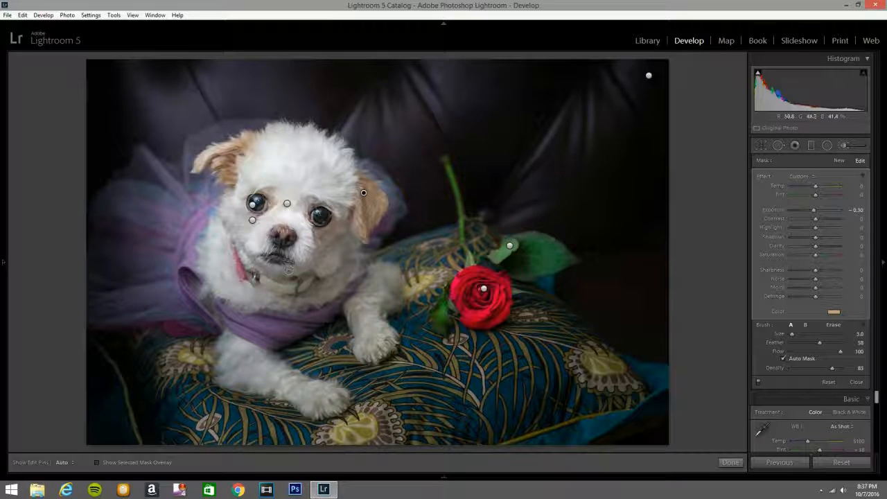
key("bracketleft")
key("bracketleft")
key("h")
key("bracketright")
key("h")
key("h")
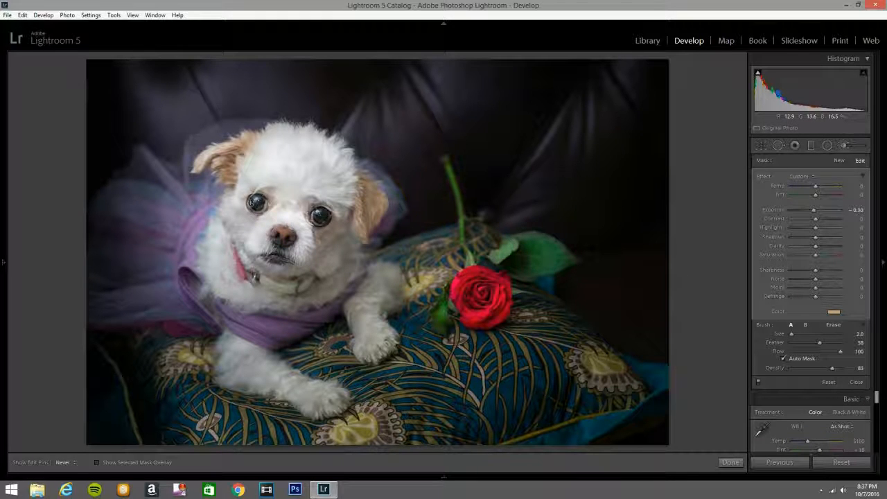
key("h")
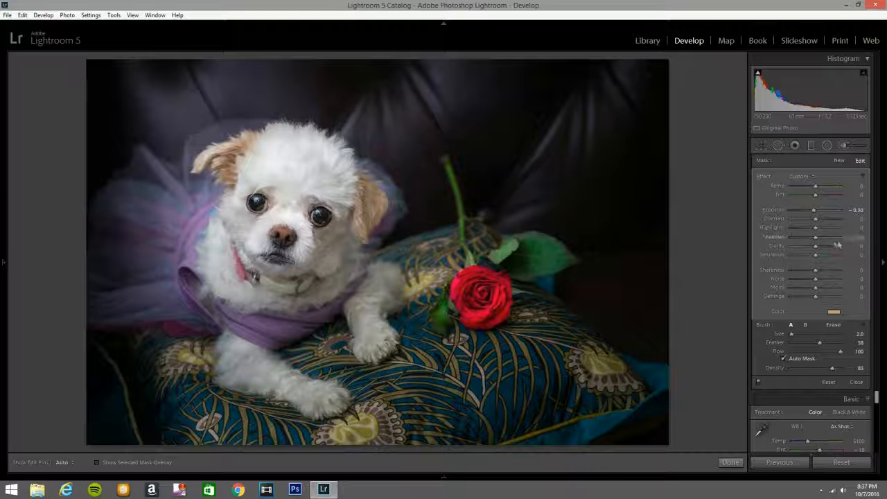
- Start another brush adjustment at Exposure -0.30 and give it a purple tint with hue 285 and saturation 55
left_click(843, 146)
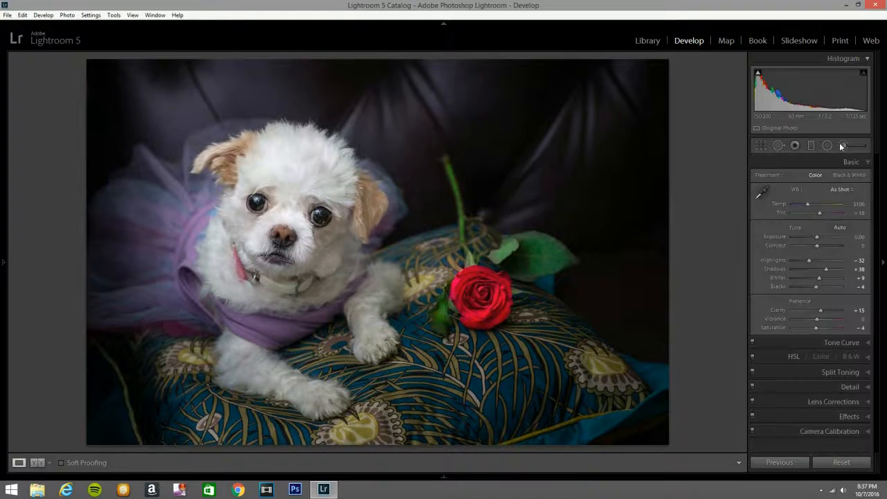
left_click(843, 146)
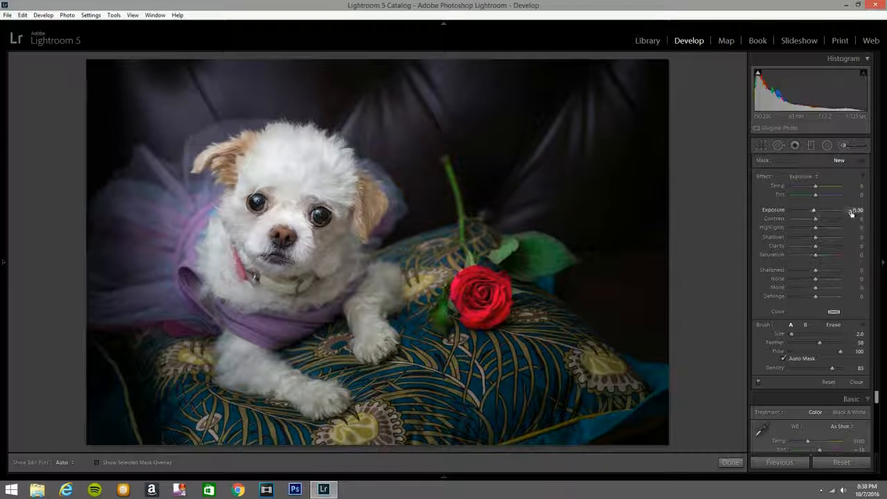
left_click(834, 314)
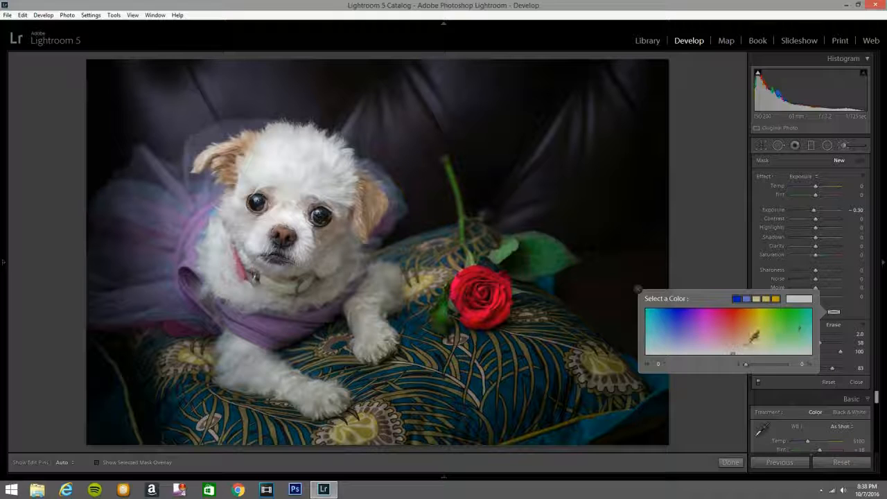
left_click(688, 330)
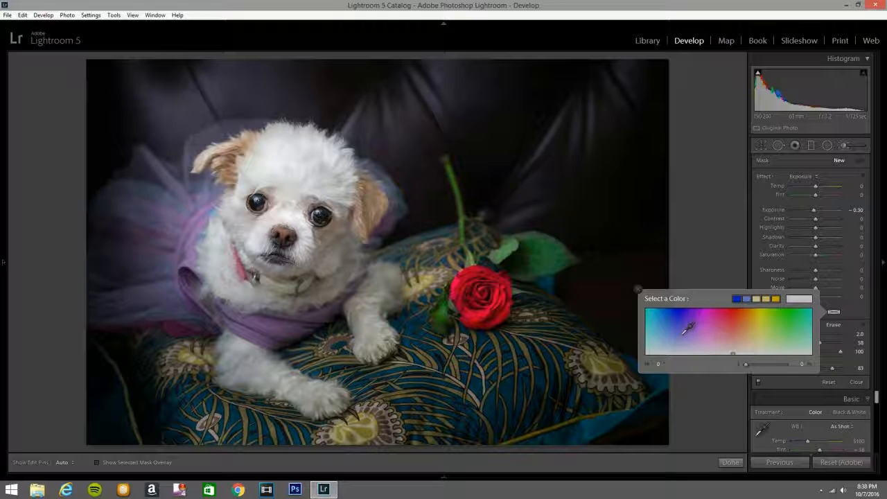
mouse_move(683, 336)
left_mouse_down()
mouse_move(564, 298)
mouse_move(343, 195)
mouse_move(309, 191)
mouse_move(224, 211)
mouse_move(202, 244)
mouse_move(274, 325)
left_mouse_up()
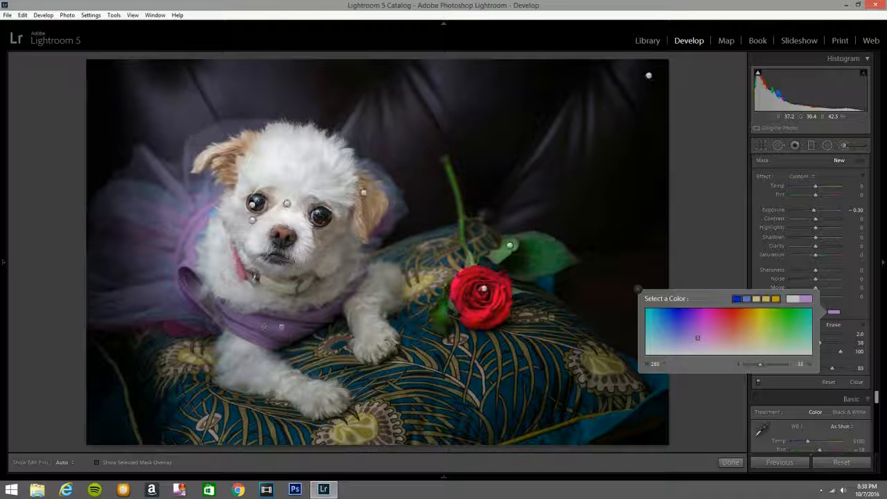
left_click(637, 290)
- Paint the purple brush adjustment over the dog's dress and tulle, including the part behind the ear beside the rose, using size 5.0
key("h")
mouse_move(184, 220)
left_mouse_down()
mouse_move(158, 232)
mouse_move(177, 198)
mouse_move(143, 185)
mouse_move(155, 172)
mouse_move(133, 220)
mouse_move(121, 211)
mouse_move(129, 190)
mouse_move(101, 267)
mouse_move(130, 224)
mouse_move(161, 266)
mouse_move(147, 304)
mouse_move(162, 305)
mouse_move(194, 225)
mouse_move(196, 149)
mouse_move(246, 130)
mouse_move(202, 150)
mouse_move(180, 201)
mouse_move(154, 173)
mouse_move(179, 257)
mouse_move(203, 202)
mouse_move(153, 227)
mouse_move(129, 196)
mouse_move(102, 224)
mouse_move(145, 184)
mouse_move(173, 220)
mouse_move(146, 220)
mouse_move(192, 298)
mouse_move(181, 270)
mouse_move(260, 323)
left_mouse_up()
scroll(251, 321, "down", 3)
key("h")
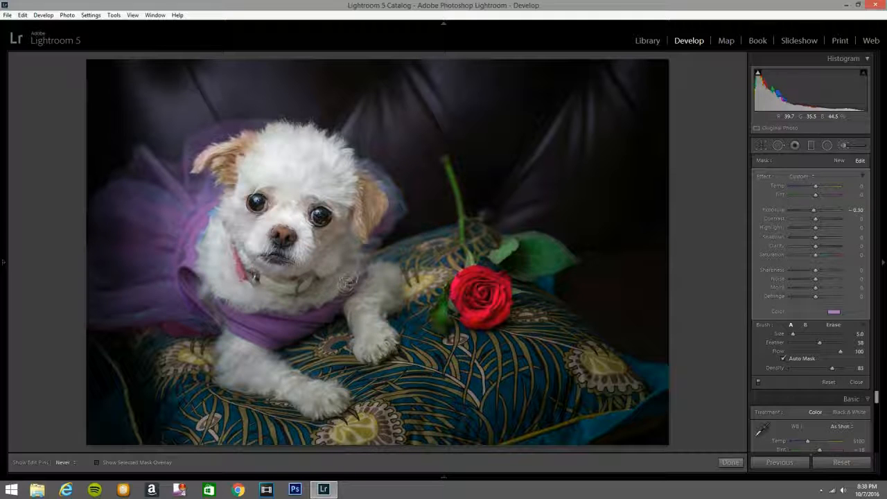
mouse_move(400, 232)
left_mouse_down()
mouse_move(378, 239)
mouse_move(394, 211)
mouse_move(369, 163)
mouse_move(397, 198)
mouse_move(393, 222)
left_mouse_up()
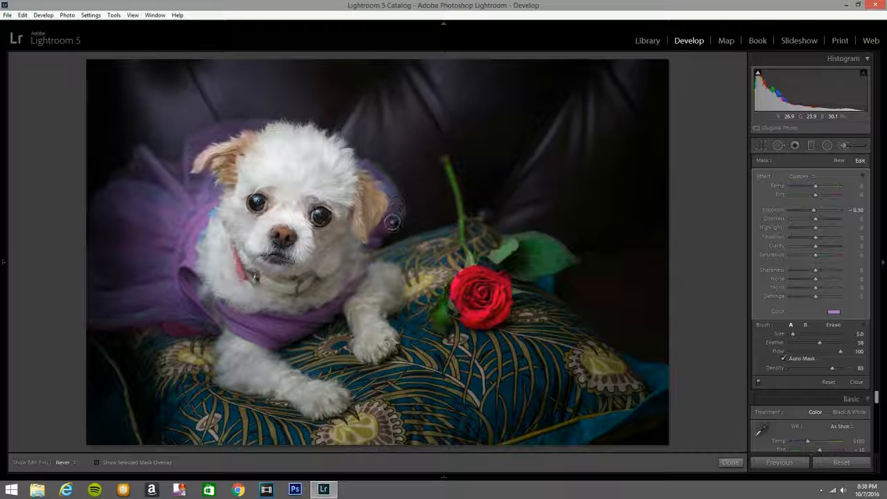
key("h")
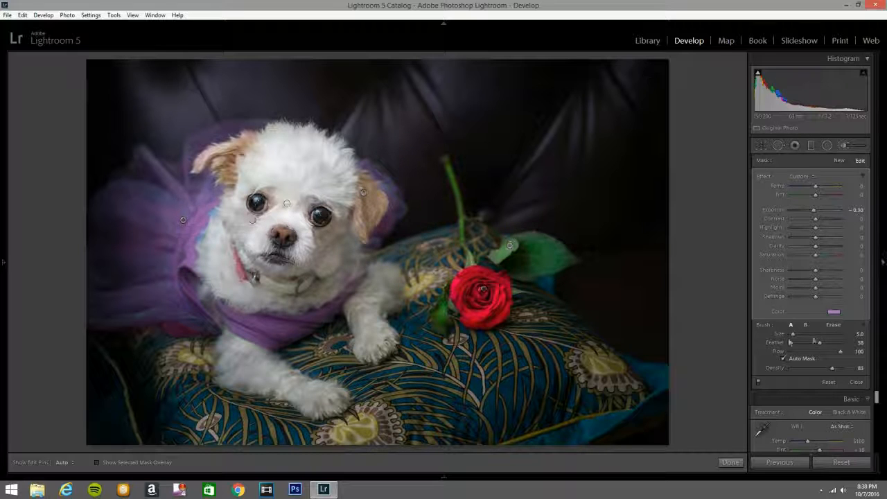
- Erase the purple spill around the dog's ear with a size 1.0 eraser, and close the brush
left_click(833, 325)
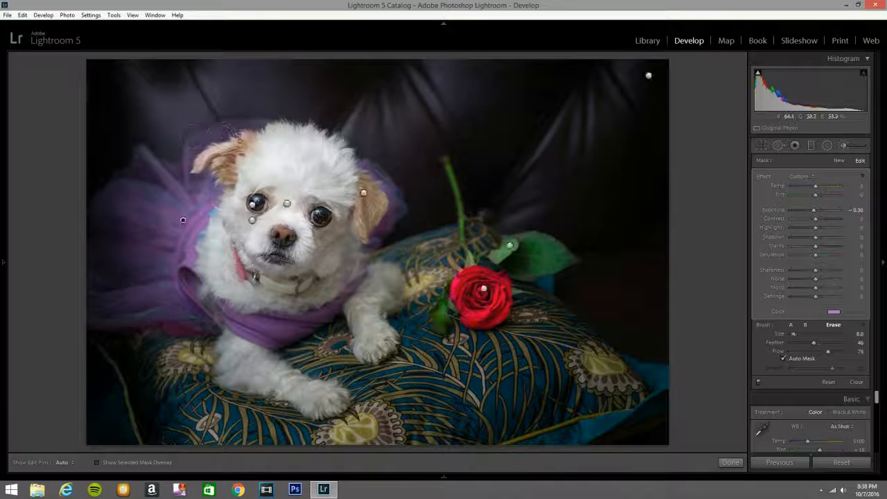
key("h")
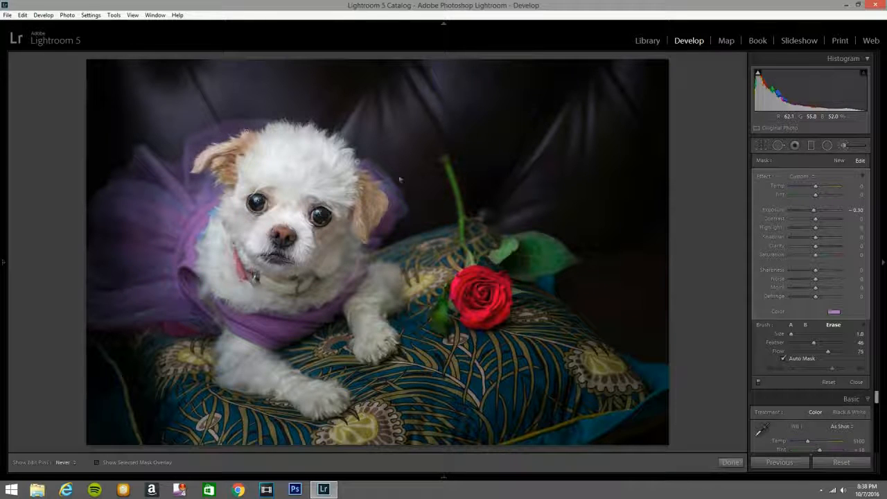
key("h")
left_click(843, 146)
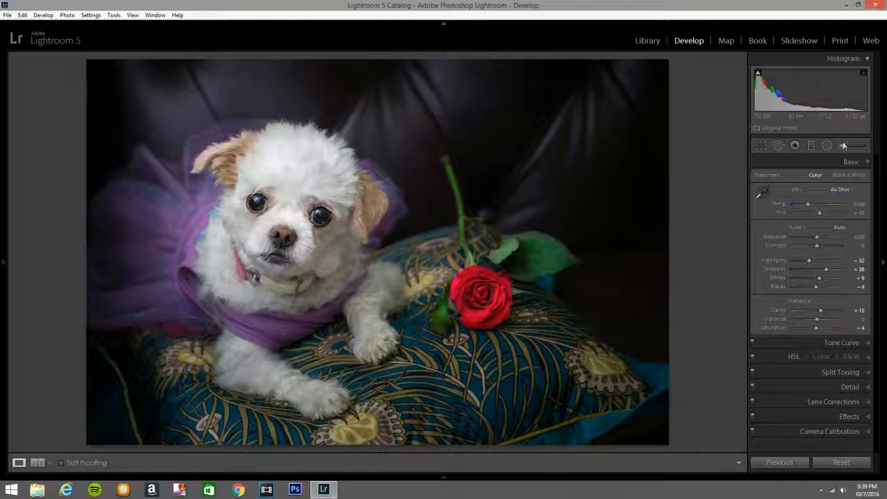
- Reselect the existing background brush adjustment over the sofa and tint it pink with hue 319 and saturation 21
left_click(844, 147)
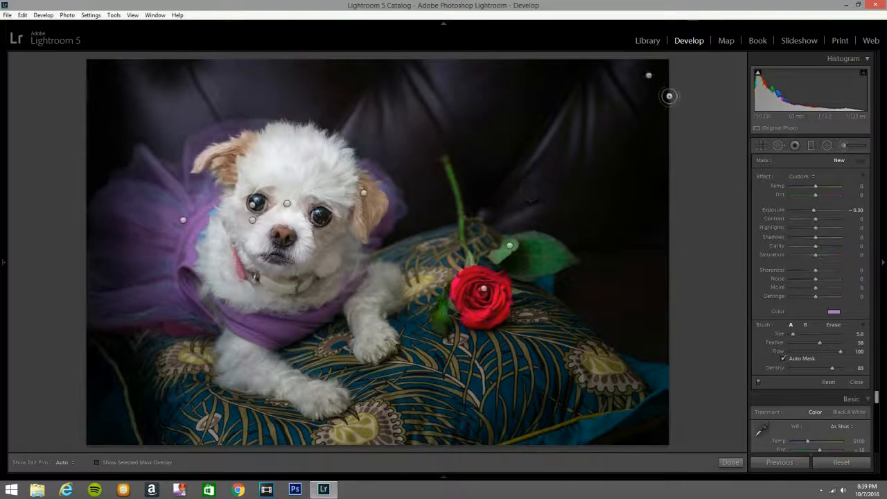
left_click(650, 76)
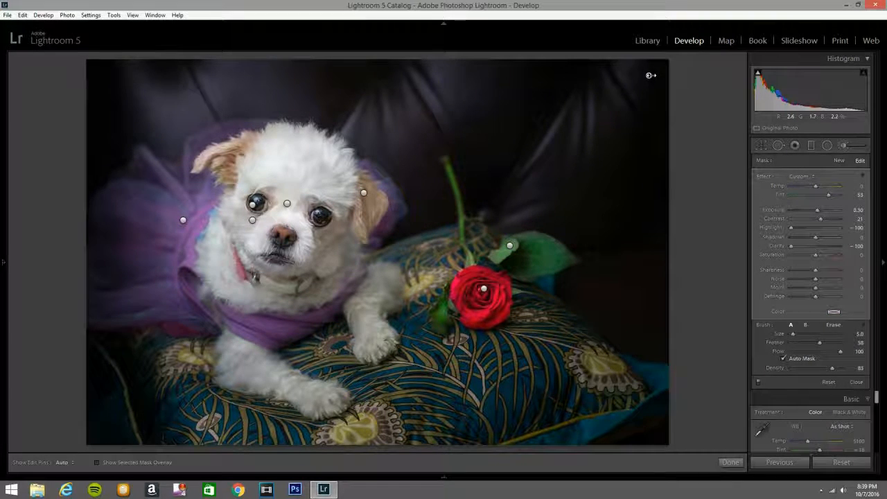
mouse_move(651, 75)
key("h")
key("h")
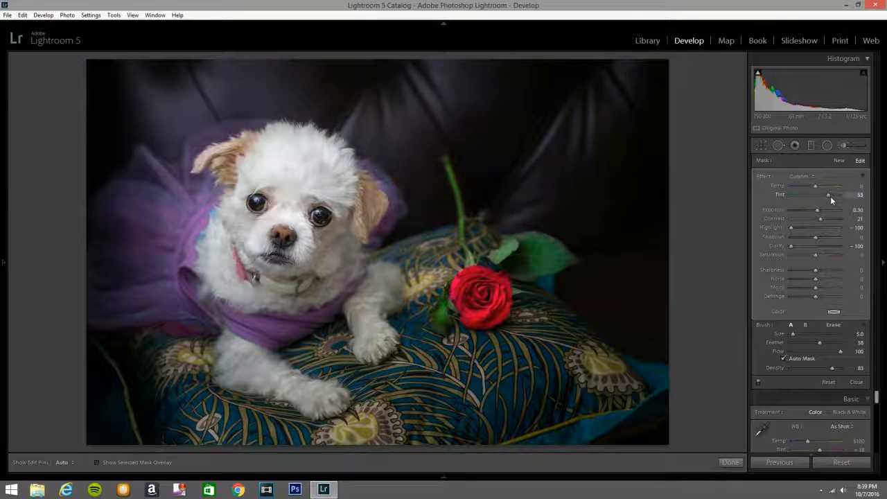
left_click(834, 311)
left_click_drag(748, 334, 714, 346)
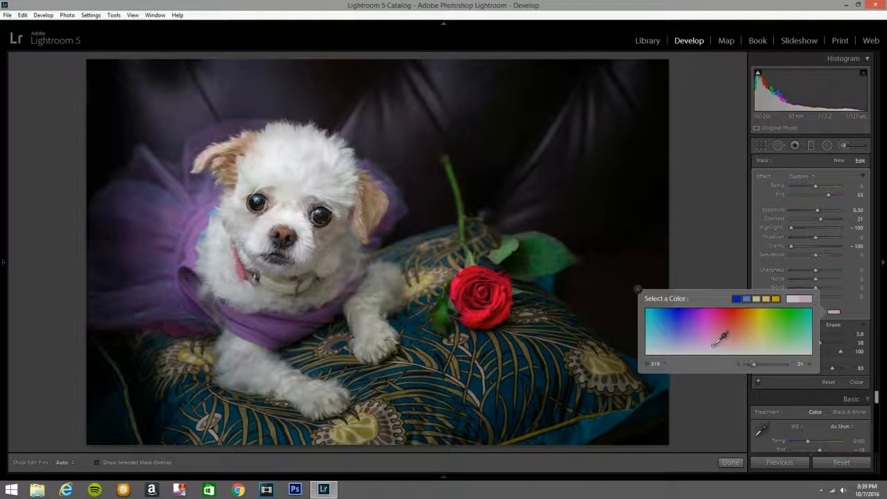
left_click(638, 289)
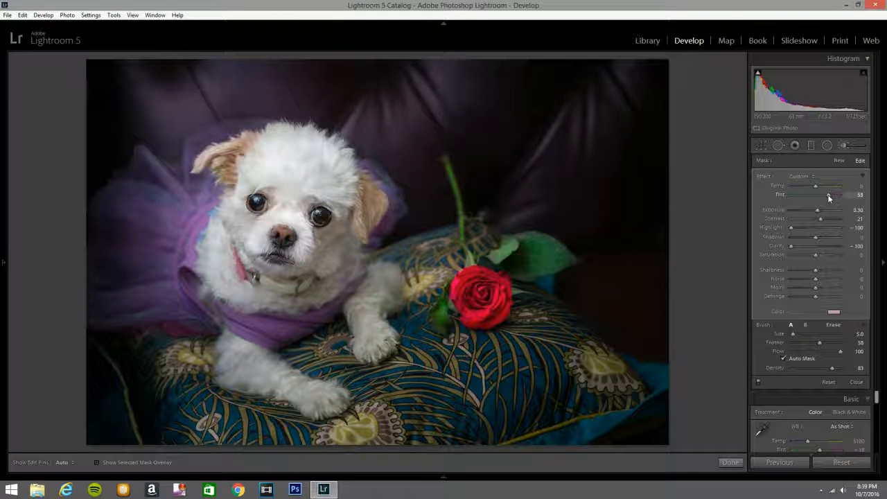
- Set the background adjustment's Tint to 30, compare the photo with all brush adjustments off and on, and close the brush
left_click_drag(829, 198, 827, 199)
left_click(759, 383)
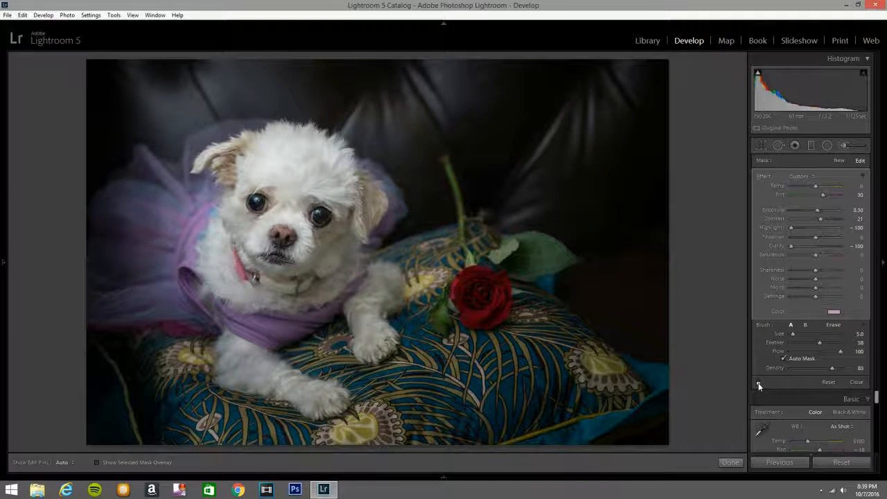
left_click(757, 382)
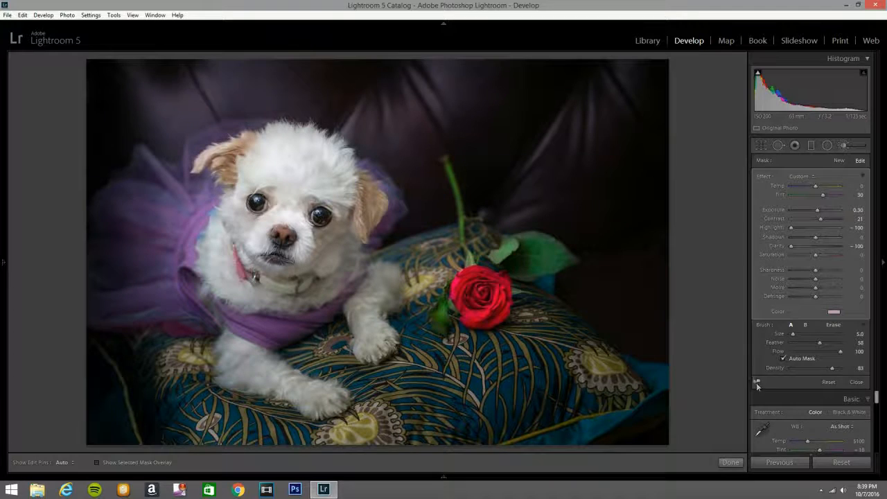
left_click(843, 146)
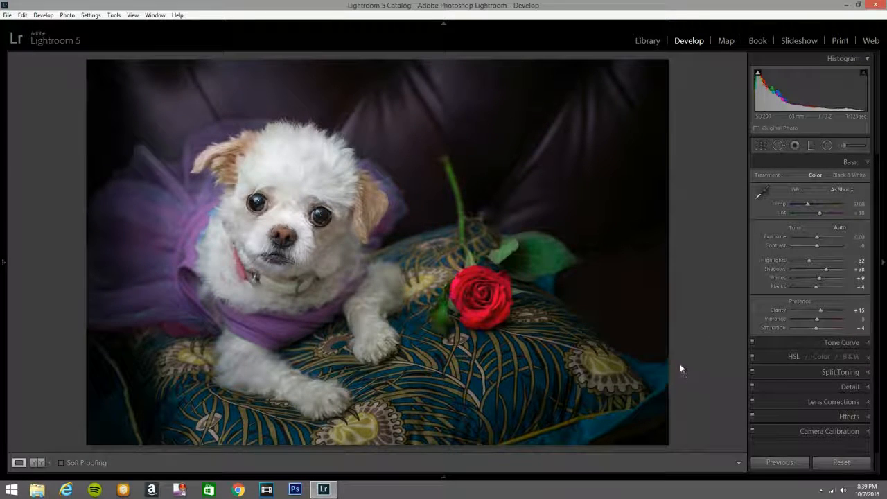
- Unlock the crop's aspect ratio and trim the photo slightly along its bottom and right edges
left_click(761, 146)
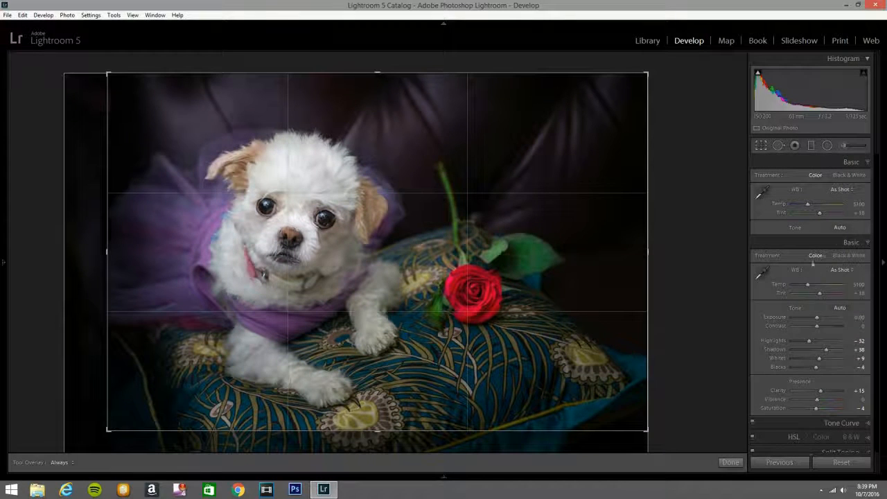
left_click(860, 178)
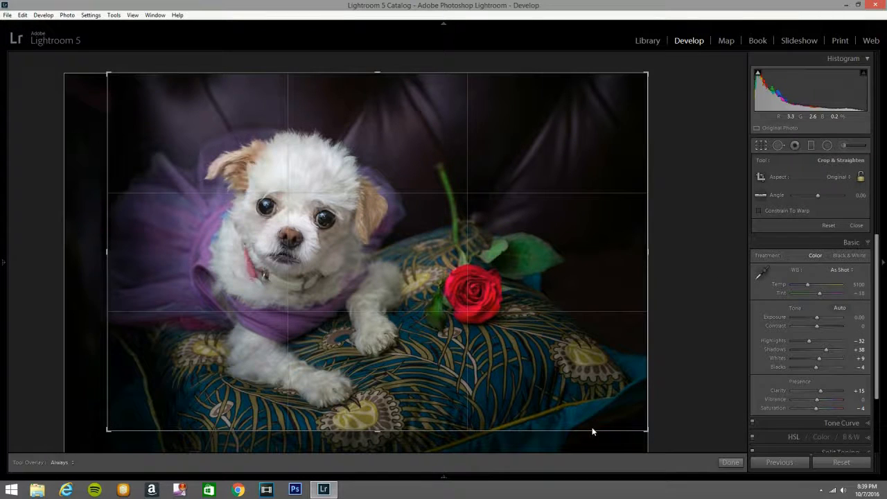
left_click_drag(413, 431, 414, 422)
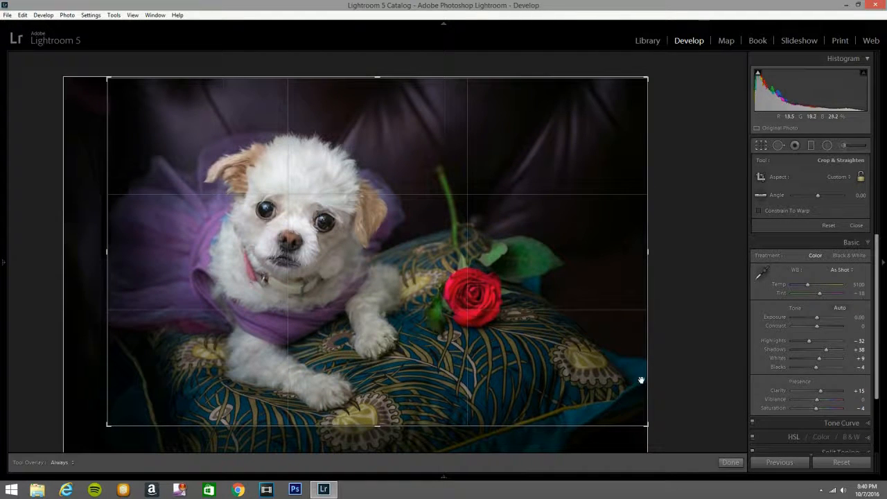
left_click_drag(648, 380, 625, 376)
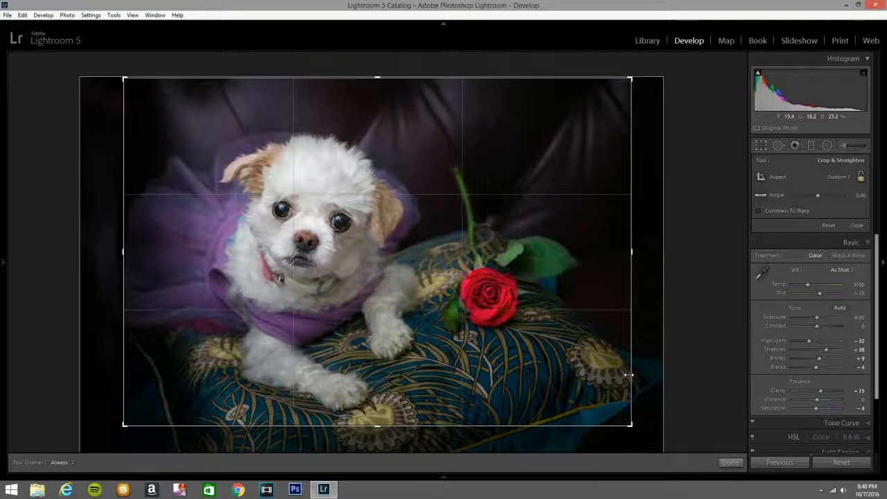
- Reposition the photo inside the crop frame to balance the dog and rose against the upper edge, and apply the crop
left_click_drag(539, 346, 544, 335)
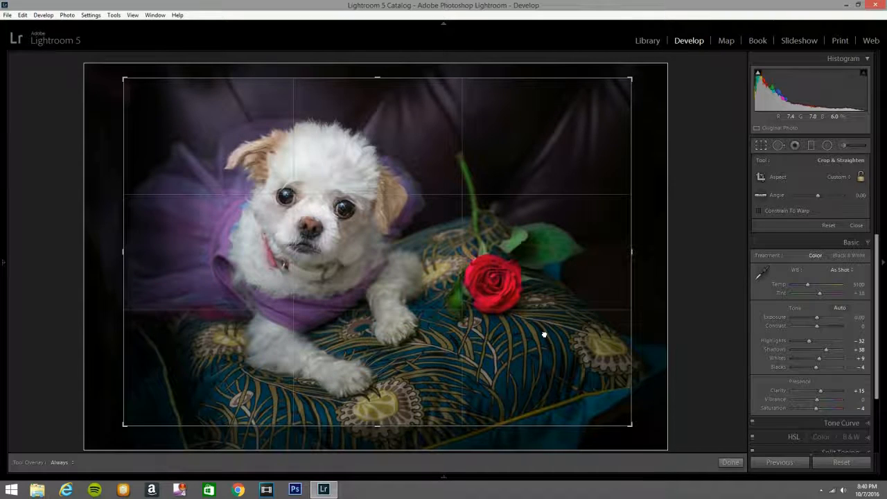
left_click_drag(544, 335, 544, 339)
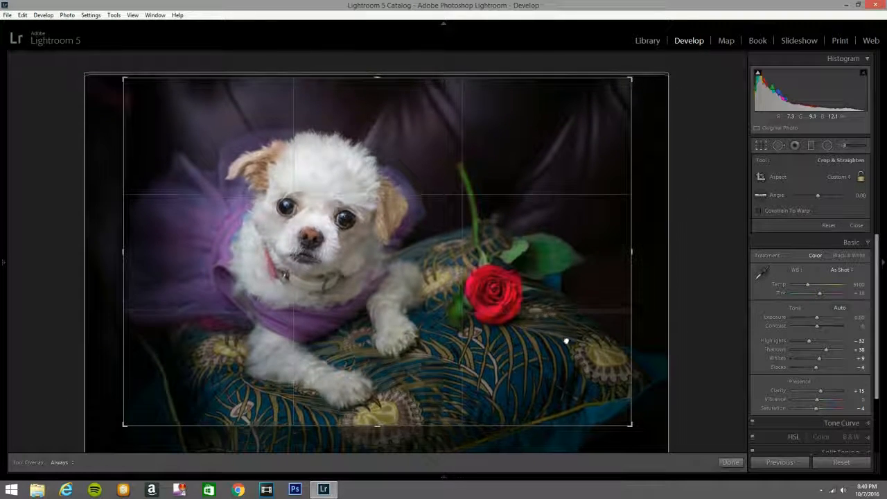
left_click_drag(564, 340, 617, 368)
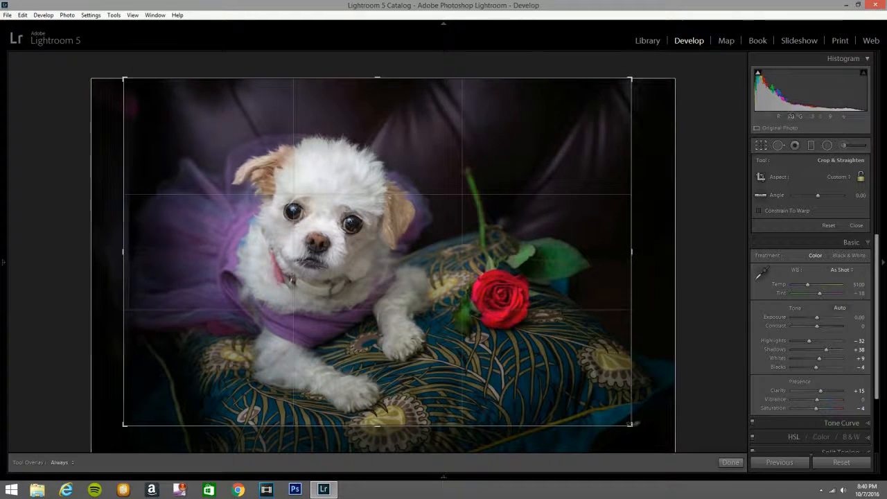
left_click_drag(516, 341, 510, 341)
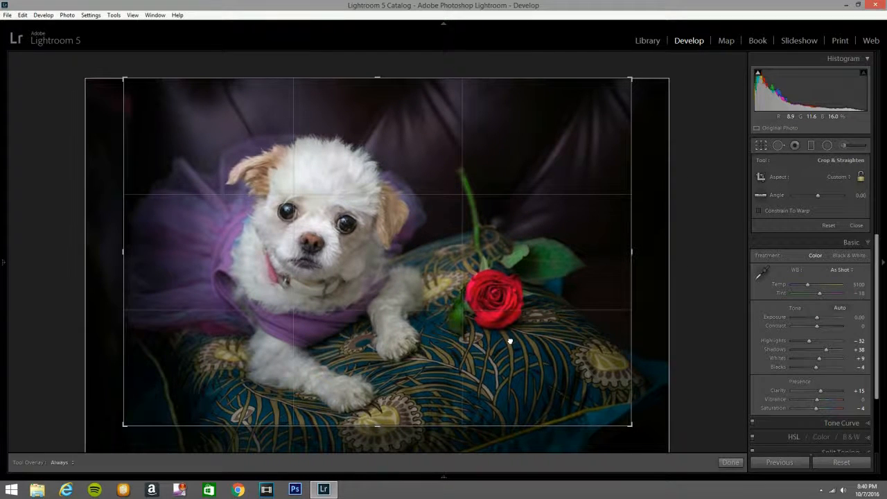
left_click(761, 145)
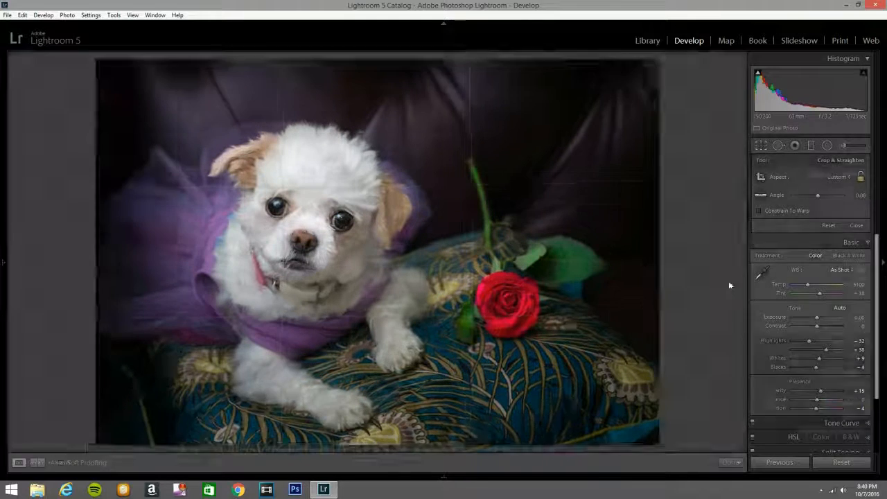
key("r")
left_click(762, 145)
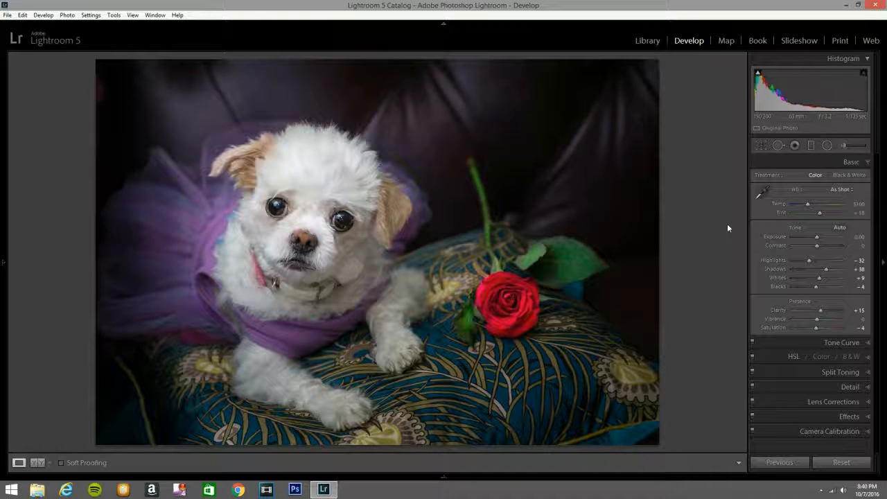
- Compare the before and after versions side by side with the lights out, and view the finished photo alone on black
key("y")
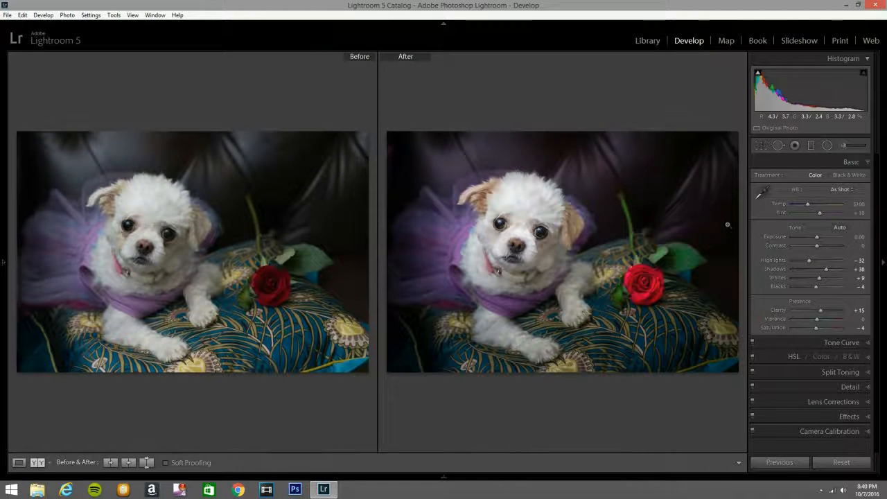
key("l")
key("l")
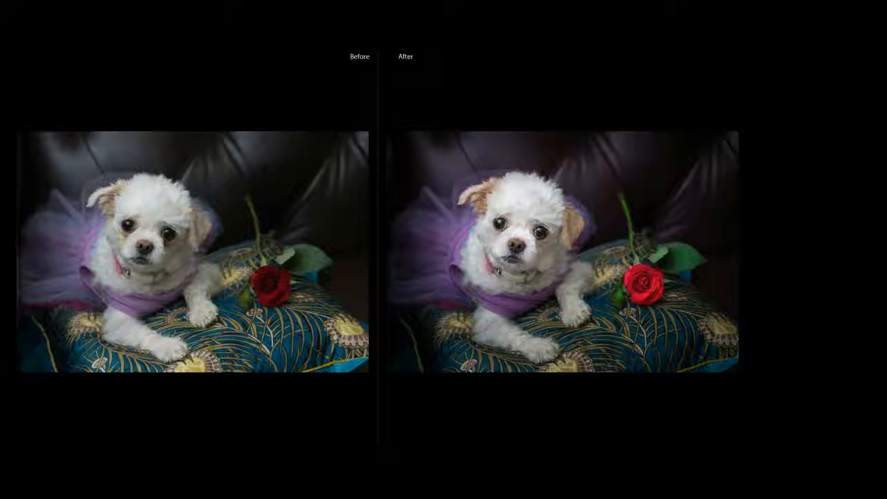
key("l")
key("l")
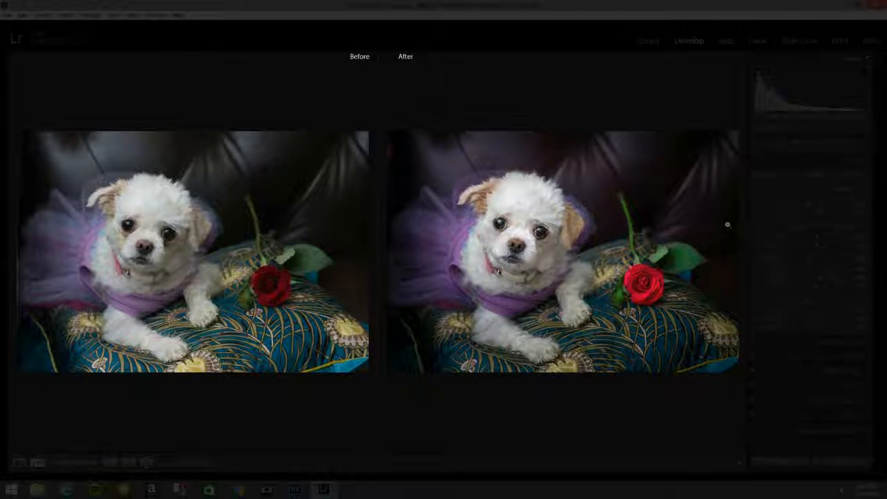
key("y")
key("l")
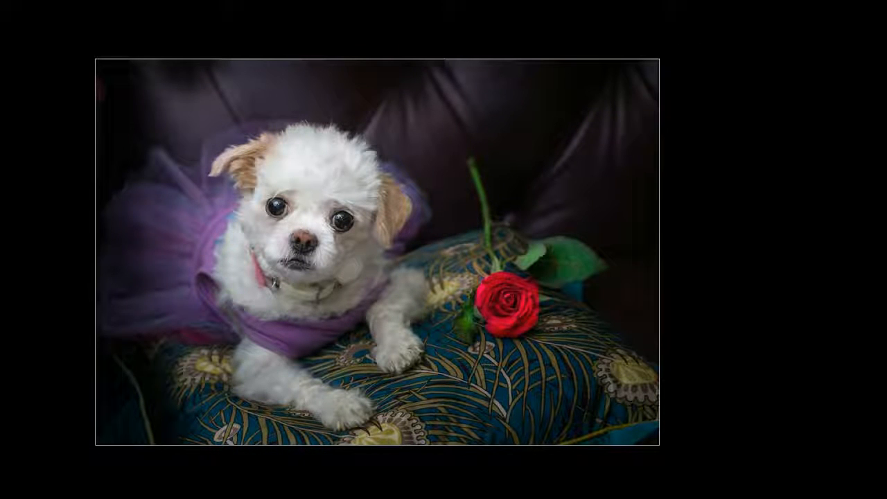